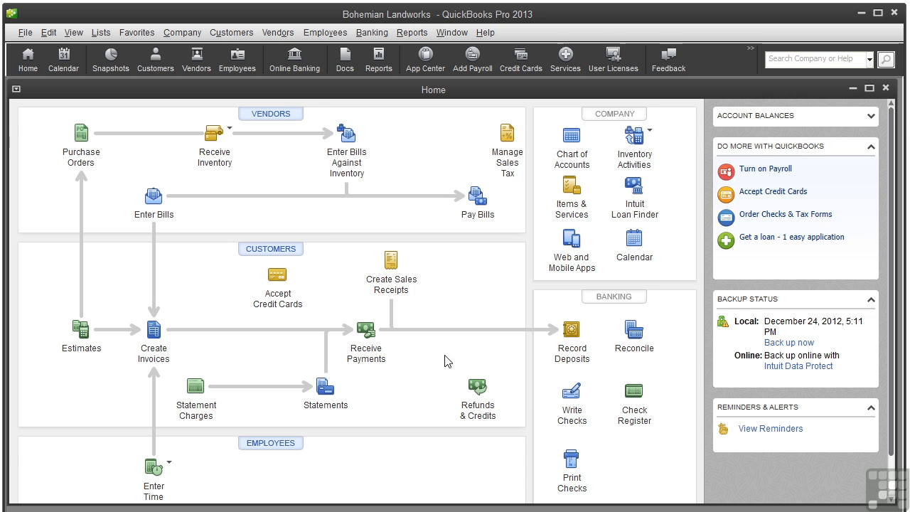
Open the Vendor Center and display the vendor information for Flying Brooms
{"action": "left_click", "coordinate": [268, 120]}
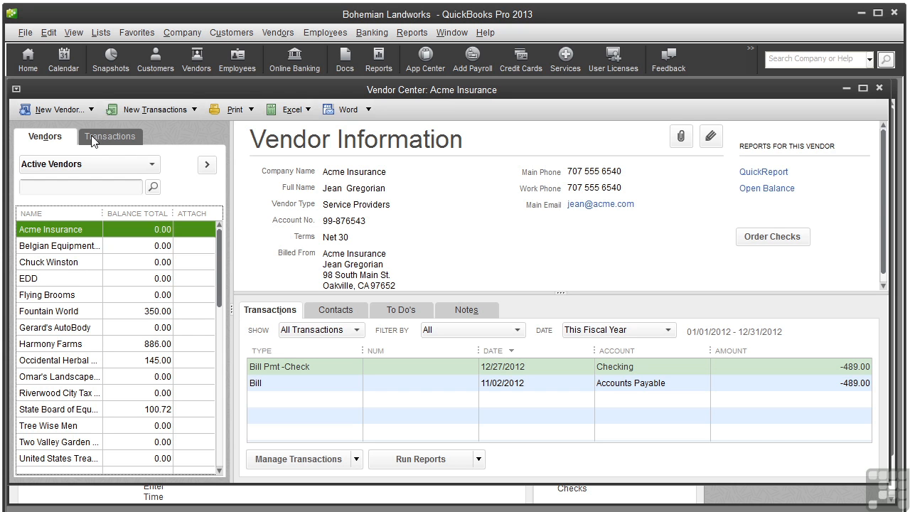
{"action": "left_click", "coordinate": [83, 299]}
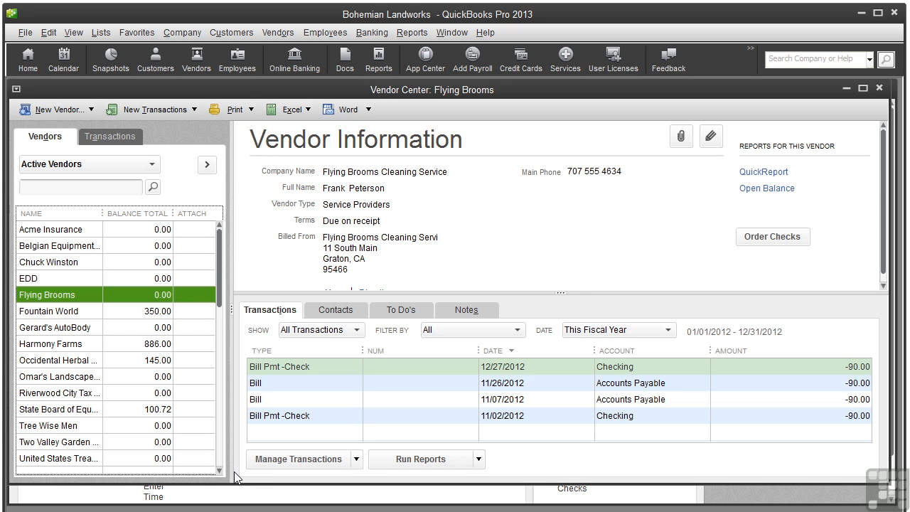
Check the vendor list's filter choices, then expand the list to full width and restore the vendor details beside it
{"action": "left_click", "coordinate": [151, 165]}
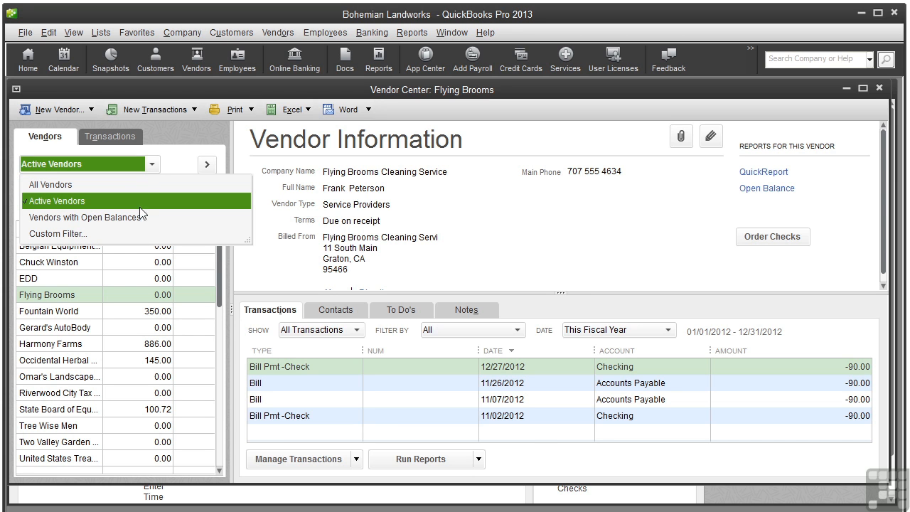
{"action": "left_click", "coordinate": [152, 165]}
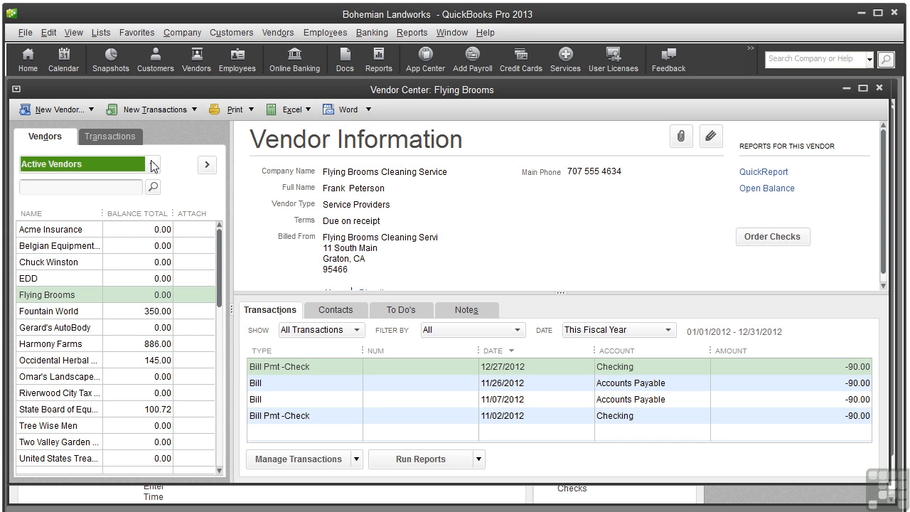
{"action": "left_click", "coordinate": [207, 166]}
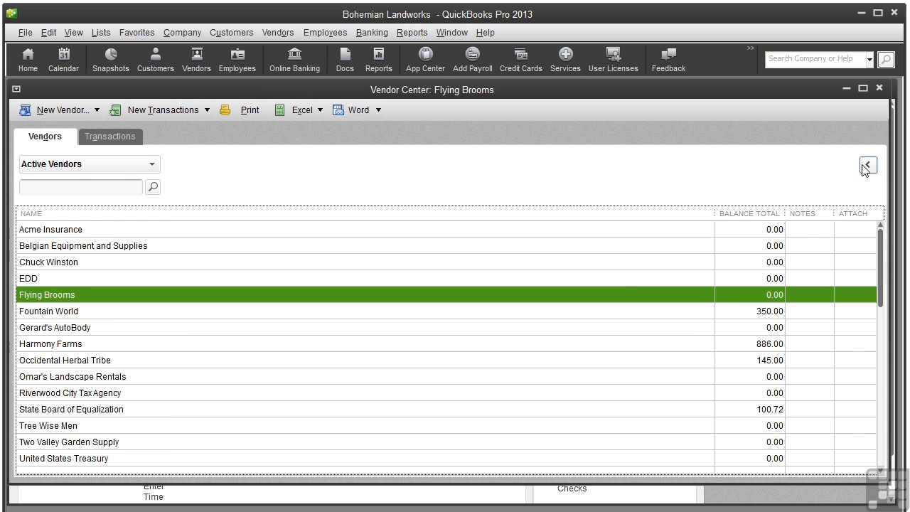
{"action": "left_click", "coordinate": [868, 165]}
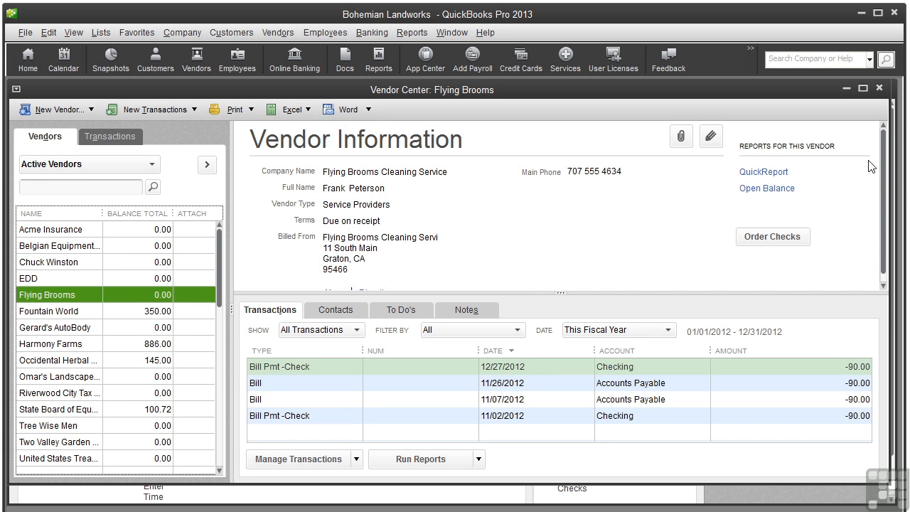
Search the active vendors for "graton" and clear the search to restore the full list
{"action": "left_click", "coordinate": [27, 187]}
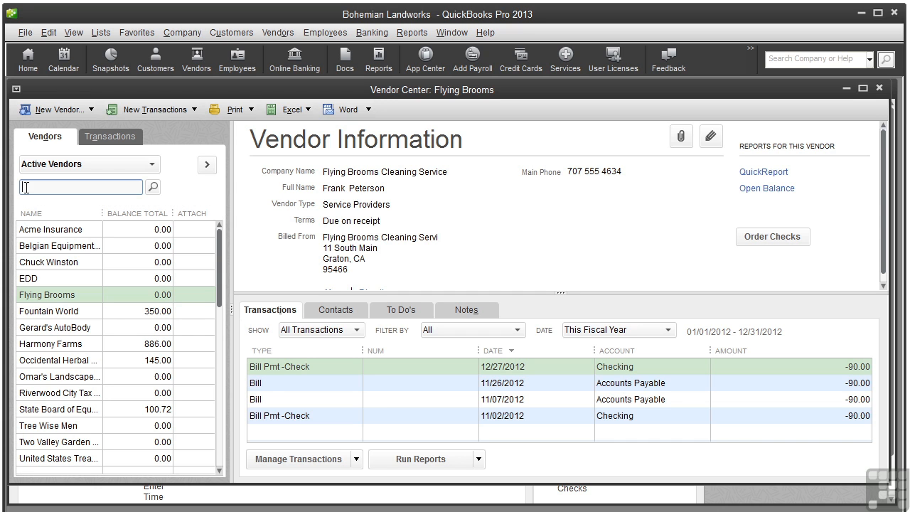
{"action": "type", "text": "graton"}
{"action": "left_click", "coordinate": [152, 187]}
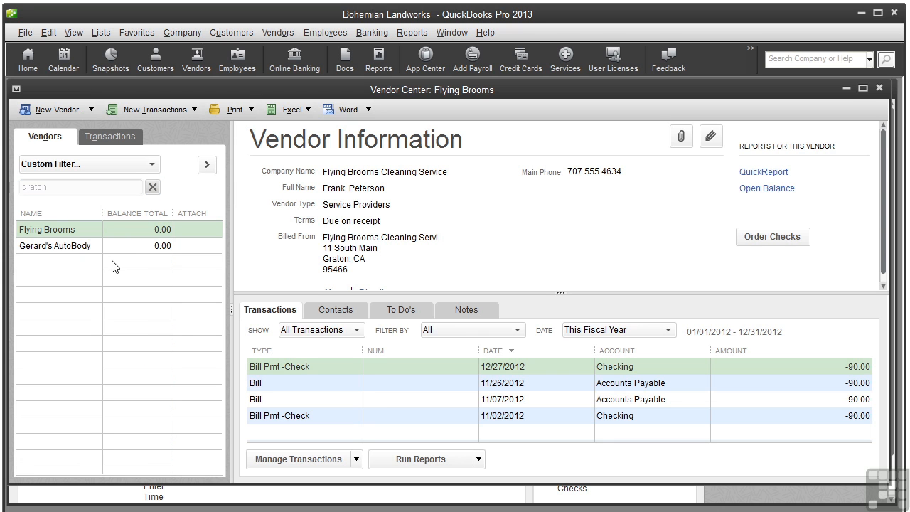
{"action": "left_click", "coordinate": [152, 188]}
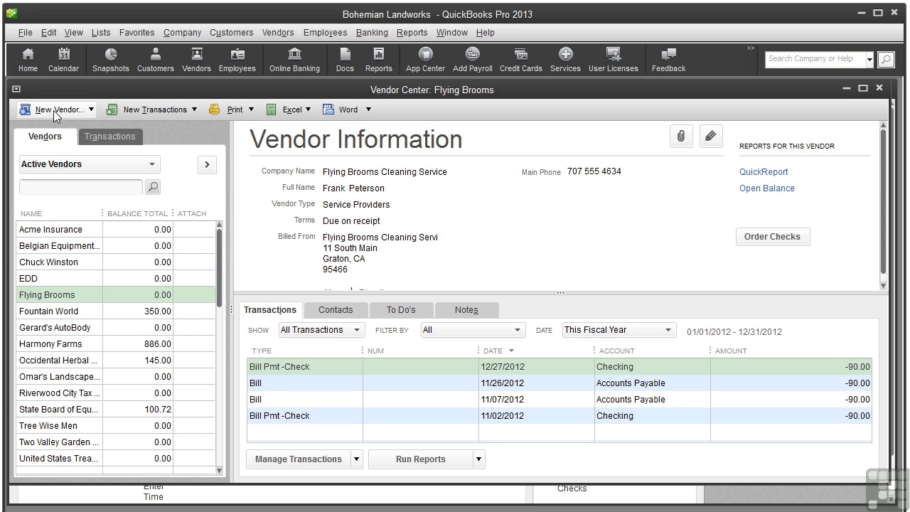
Examine the Vendor Center's options for new transactions, printing, Excel export and import, and Word letters
{"action": "left_click", "coordinate": [194, 110]}
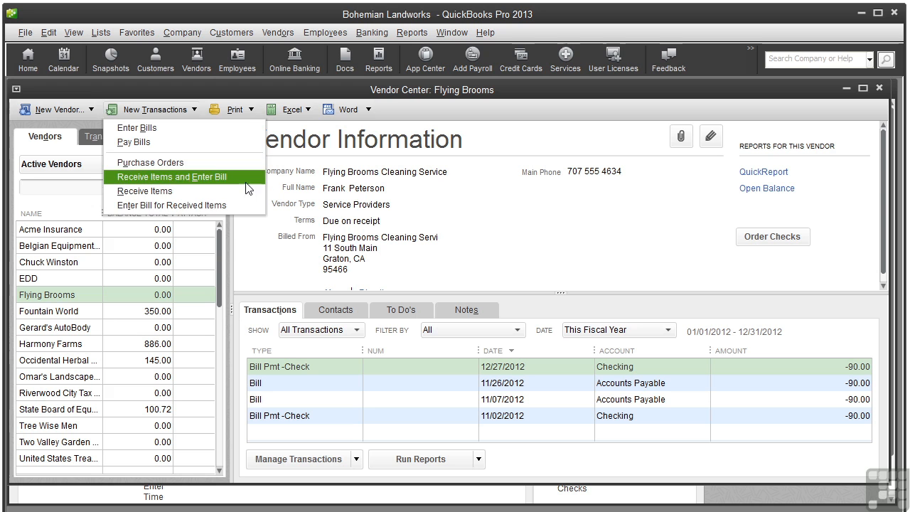
{"action": "left_click", "coordinate": [250, 106]}
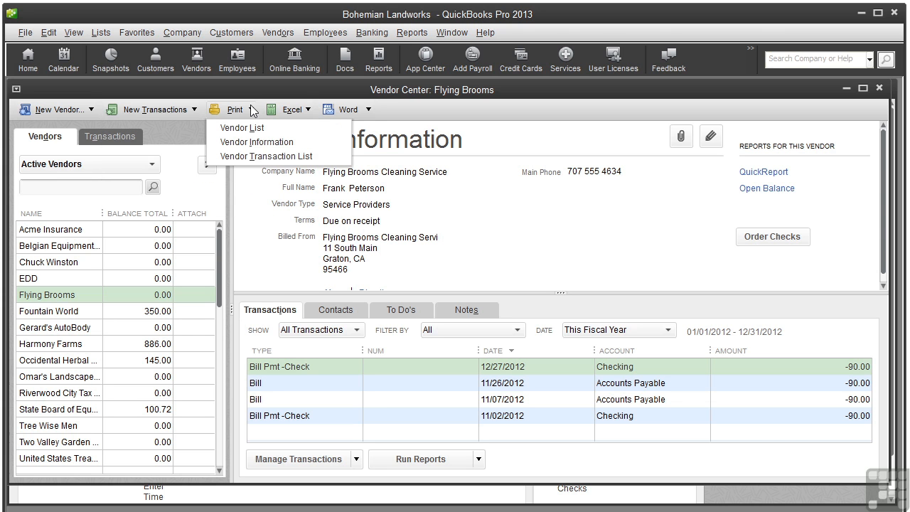
{"action": "left_click", "coordinate": [309, 110]}
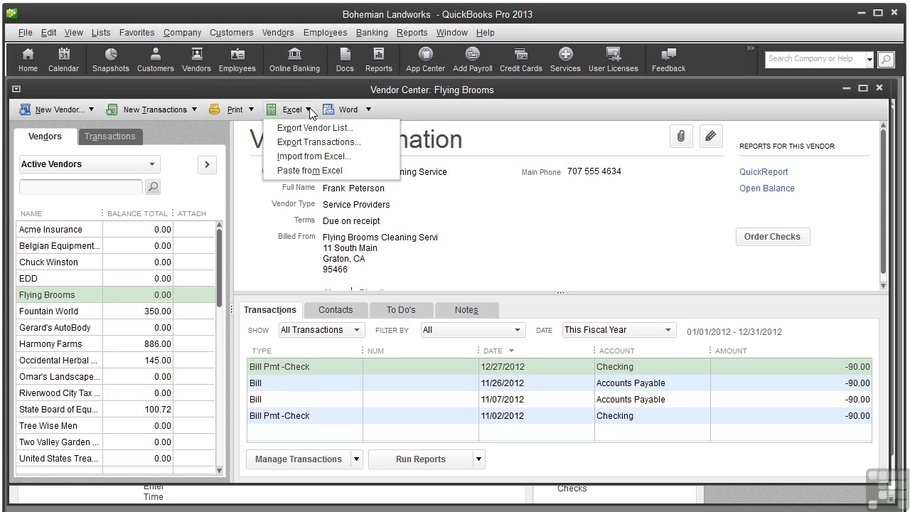
{"action": "left_click", "coordinate": [368, 106]}
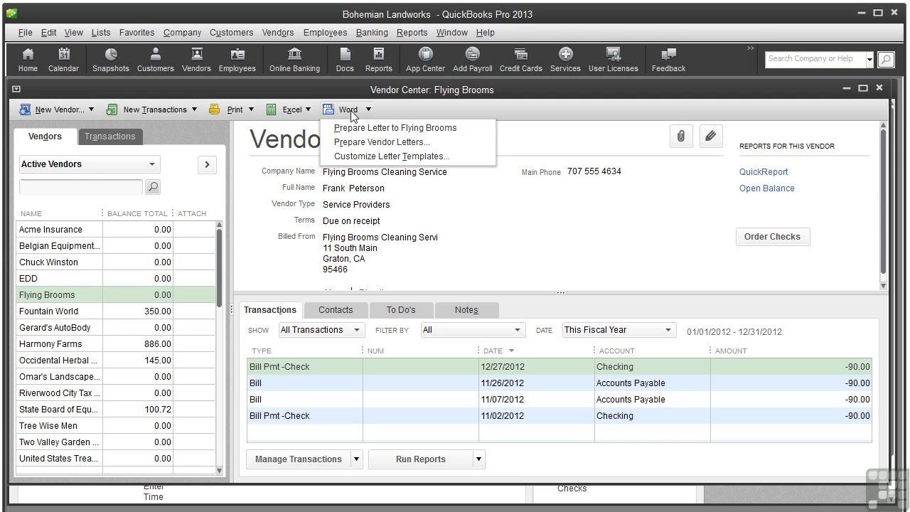
Open the Harmony Farms vendor record for editing, review its payment, account and additional information, and close it without changes
{"action": "left_click", "coordinate": [80, 345]}
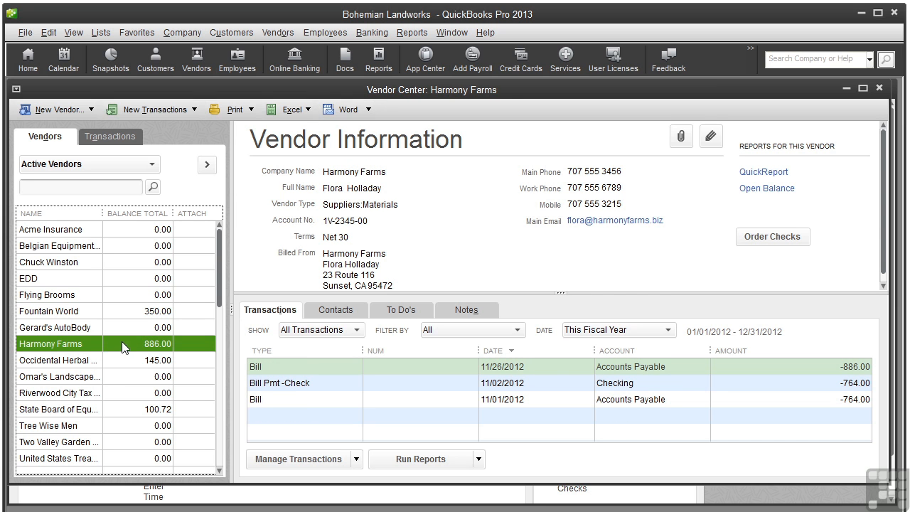
{"action": "left_click", "coordinate": [711, 137]}
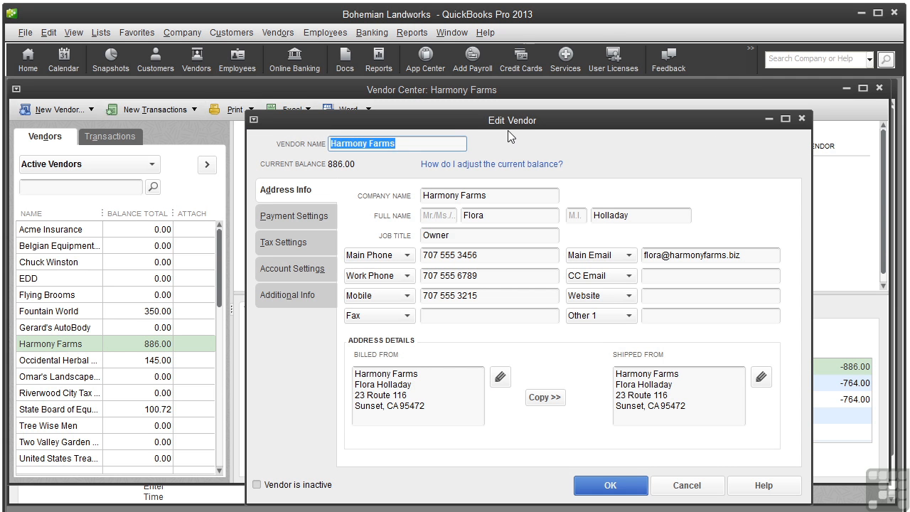
{"action": "left_click", "coordinate": [301, 216]}
{"action": "left_click", "coordinate": [292, 268]}
{"action": "left_click", "coordinate": [297, 295]}
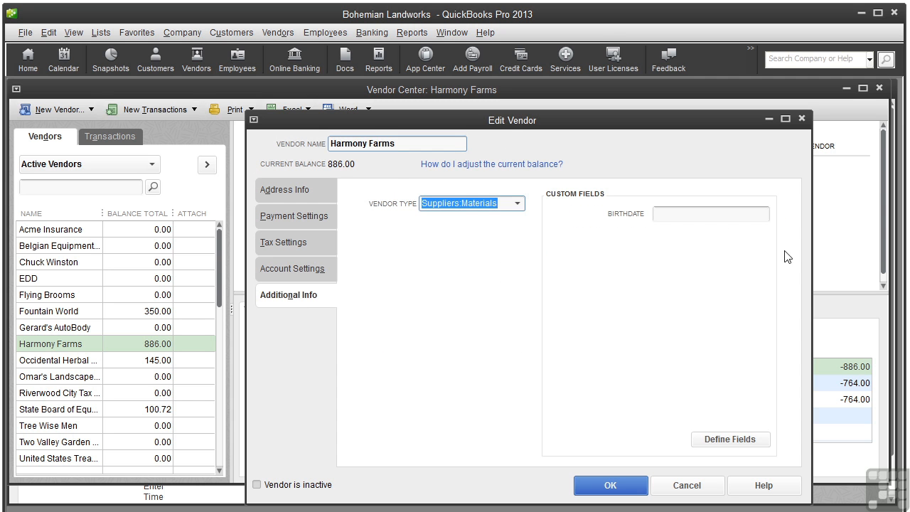
{"action": "left_click", "coordinate": [801, 118]}
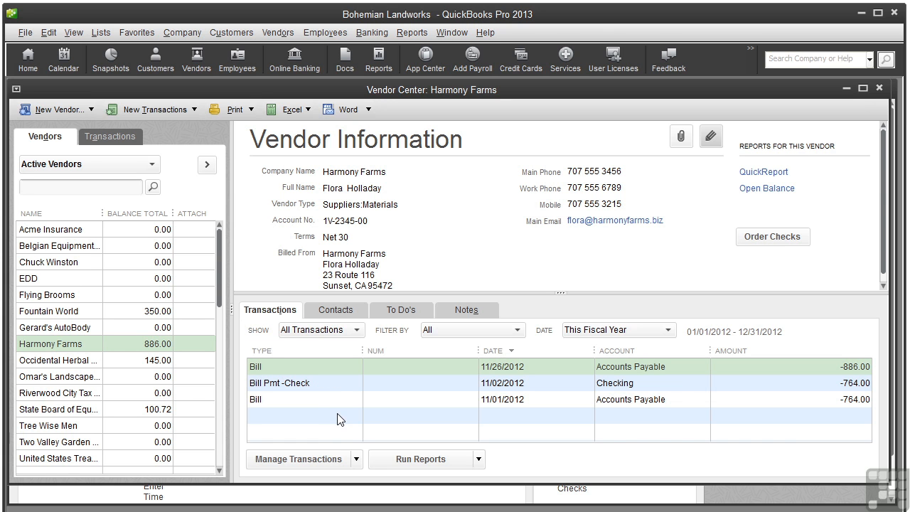
Examine the display, filter and date choices for Harmony Farms' transactions and the options for managing them
{"action": "left_click", "coordinate": [359, 331]}
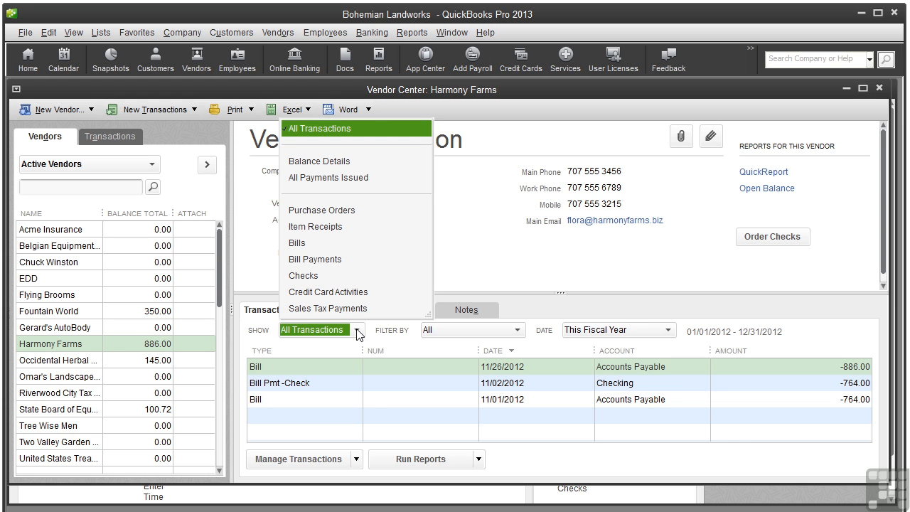
{"action": "left_click", "coordinate": [517, 332]}
{"action": "left_click", "coordinate": [668, 331]}
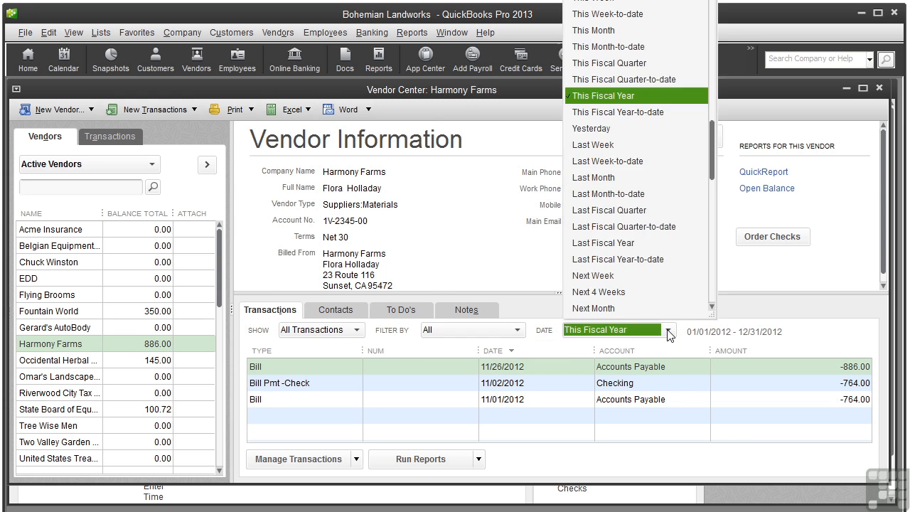
{"action": "left_click", "coordinate": [658, 337]}
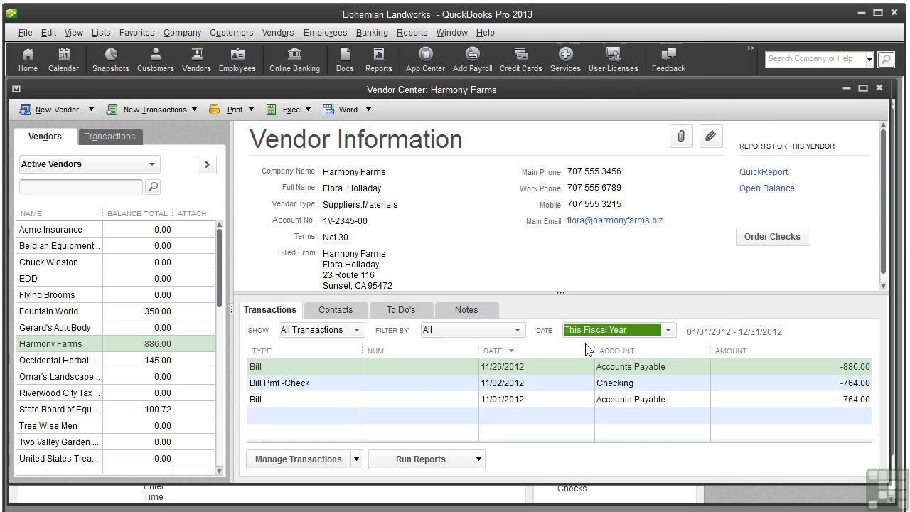
{"action": "left_click", "coordinate": [357, 461]}
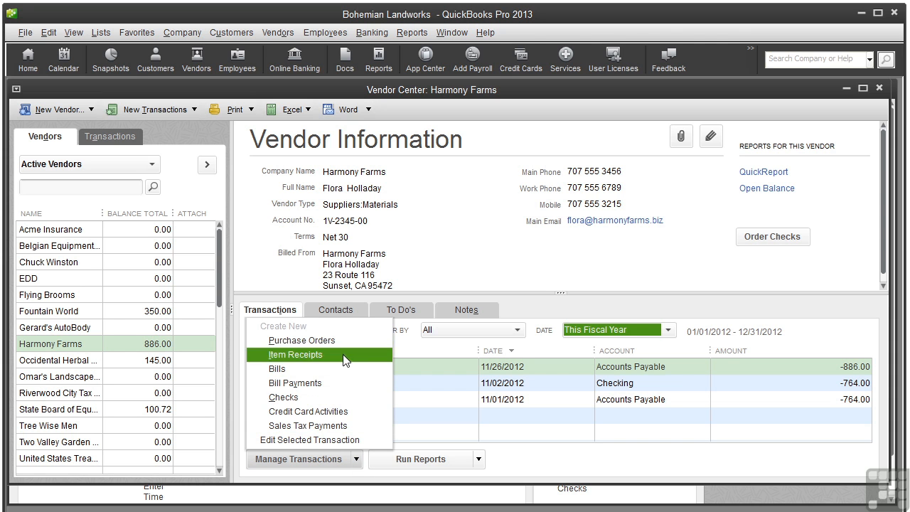
{"action": "left_click", "coordinate": [361, 422]}
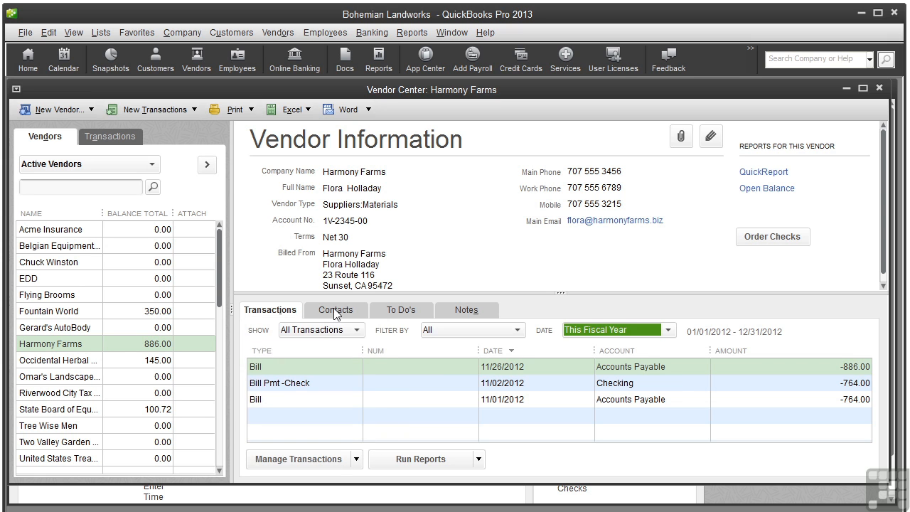
Review Harmony Farms' contacts and to-do's, including the company-wide to-do list command and the to-do report option
{"action": "left_click", "coordinate": [336, 312]}
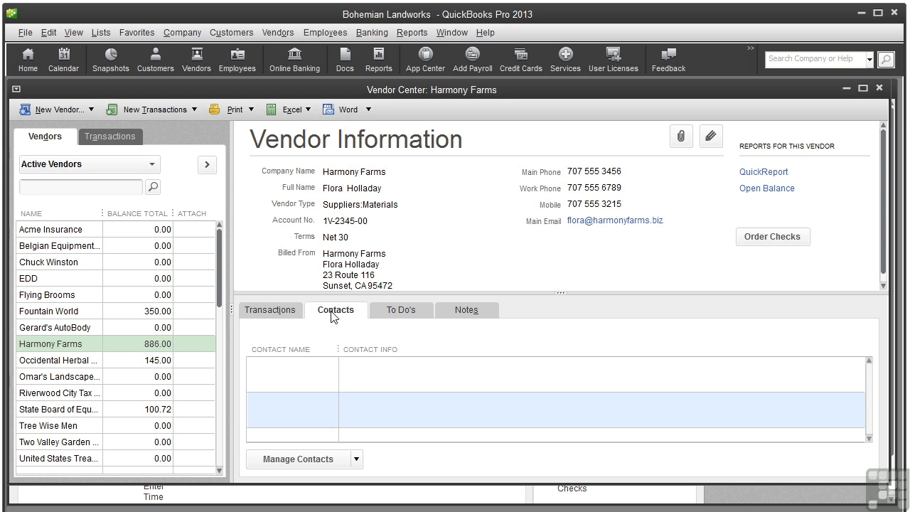
{"action": "left_click", "coordinate": [399, 310]}
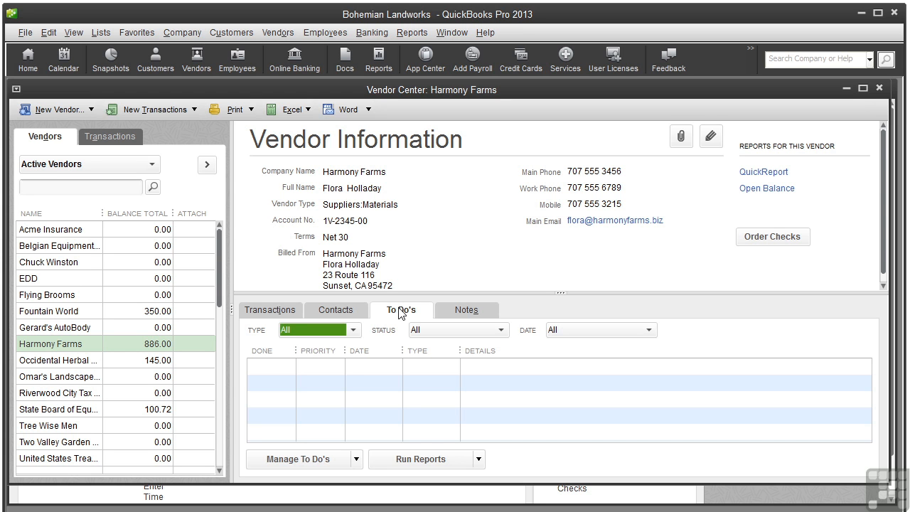
{"action": "left_click", "coordinate": [174, 36]}
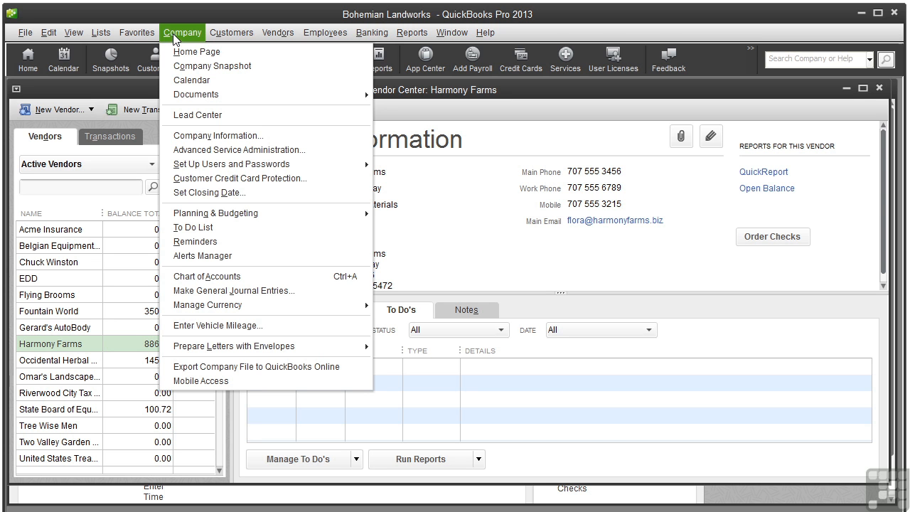
{"action": "left_click", "coordinate": [197, 228]}
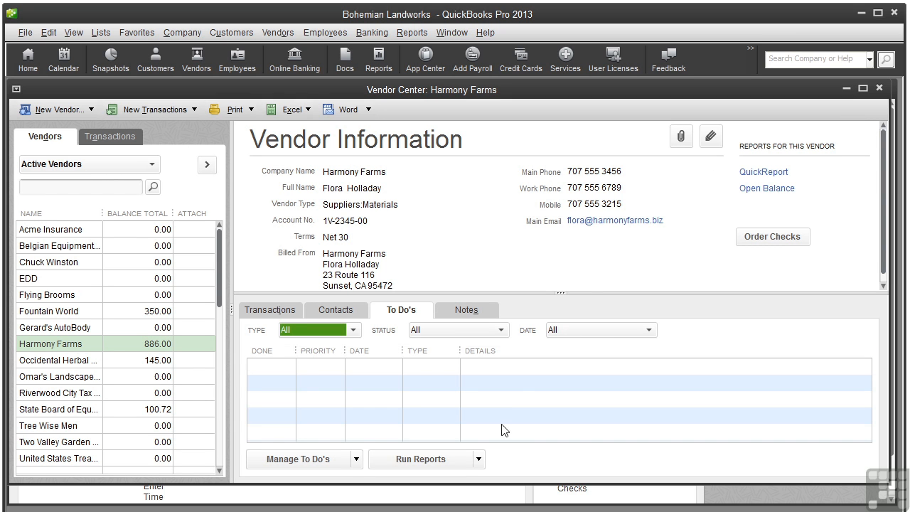
{"action": "left_click", "coordinate": [479, 460]}
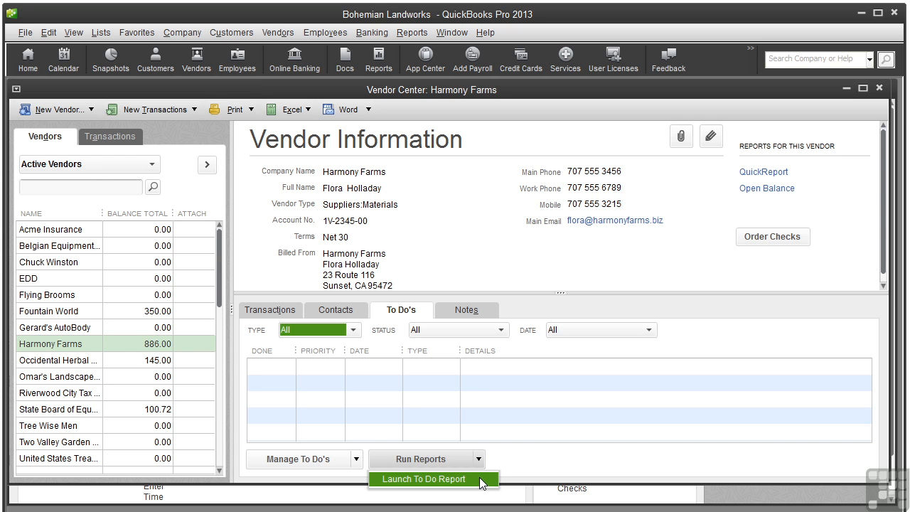
{"action": "left_click", "coordinate": [481, 460]}
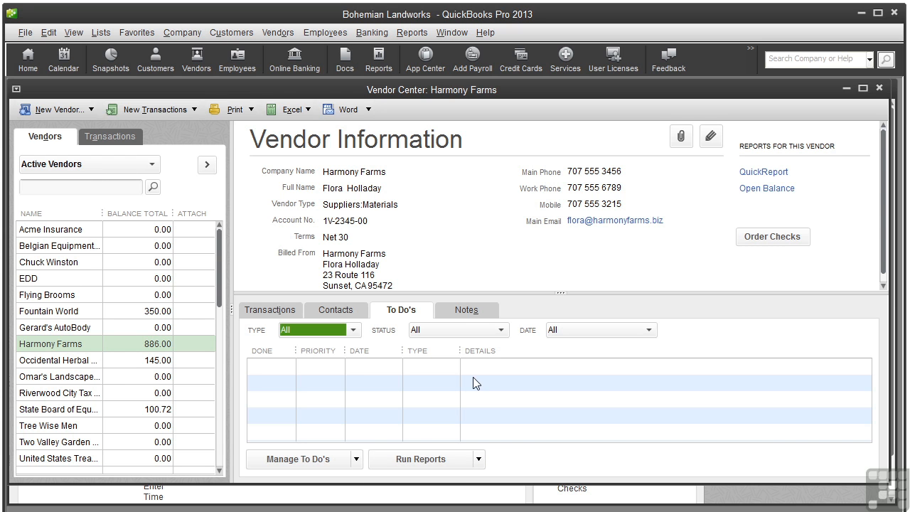
Add a date- and time-stamped note to Harmony Farms reading "New Meyer lemon trees expected next week"
{"action": "left_click", "coordinate": [460, 309]}
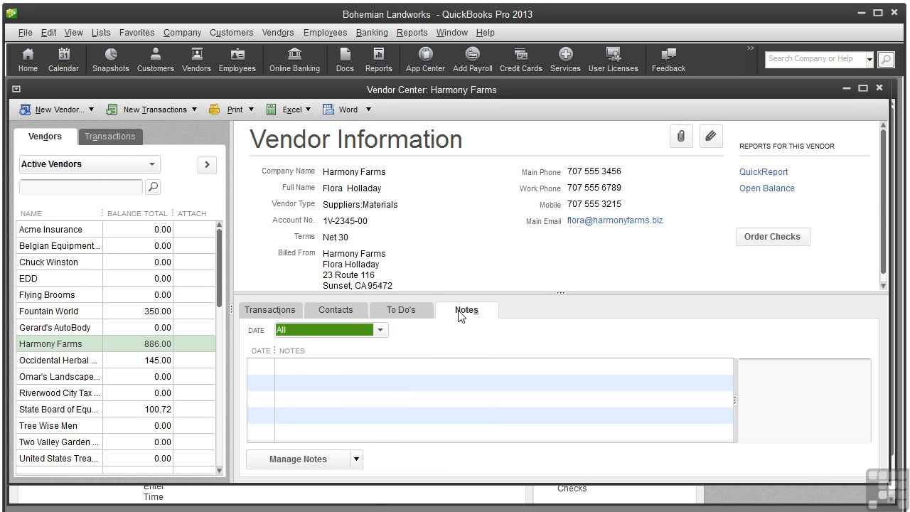
{"action": "left_click", "coordinate": [355, 460]}
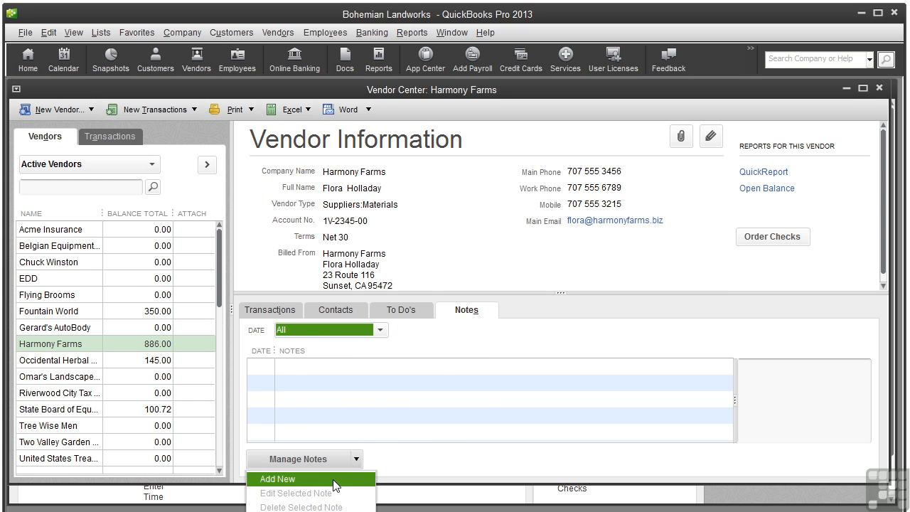
{"action": "left_click", "coordinate": [334, 481]}
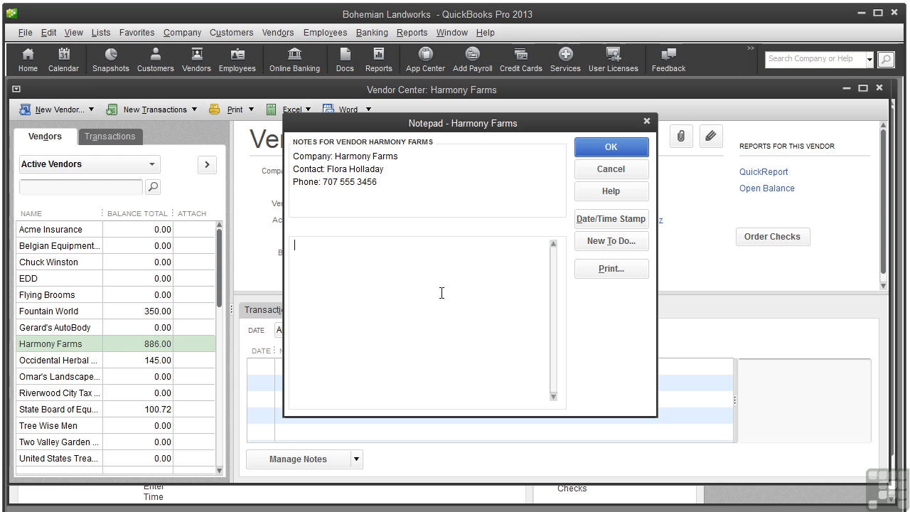
{"action": "left_click", "coordinate": [601, 221]}
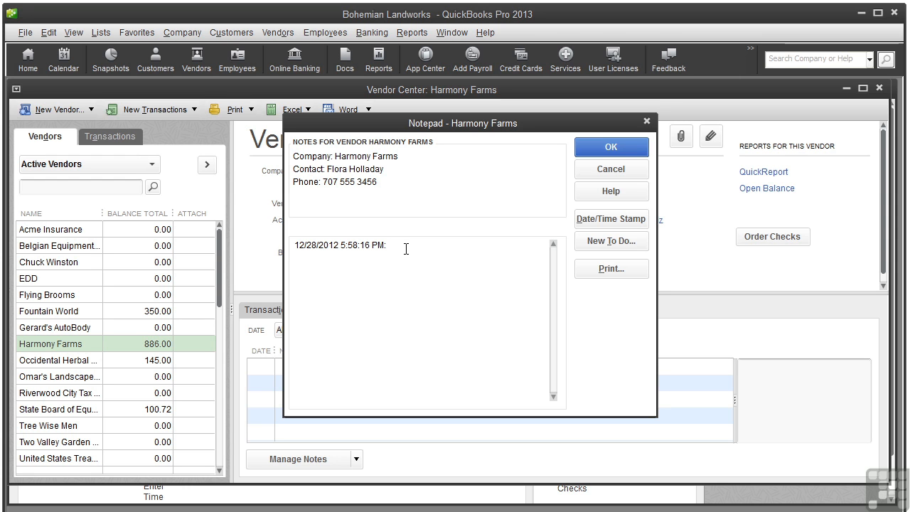
{"action": "type", "text": "New Meyer lemon trees expected next week"}
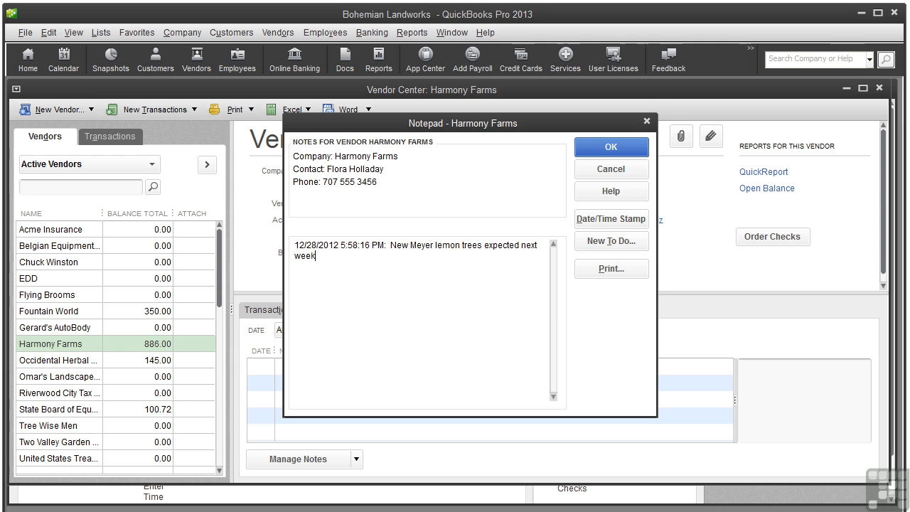
Start a Call to-do for Harmony Farms with Medium priority, due 12/28/2012 at 01:30 PM
{"action": "left_click", "coordinate": [609, 242]}
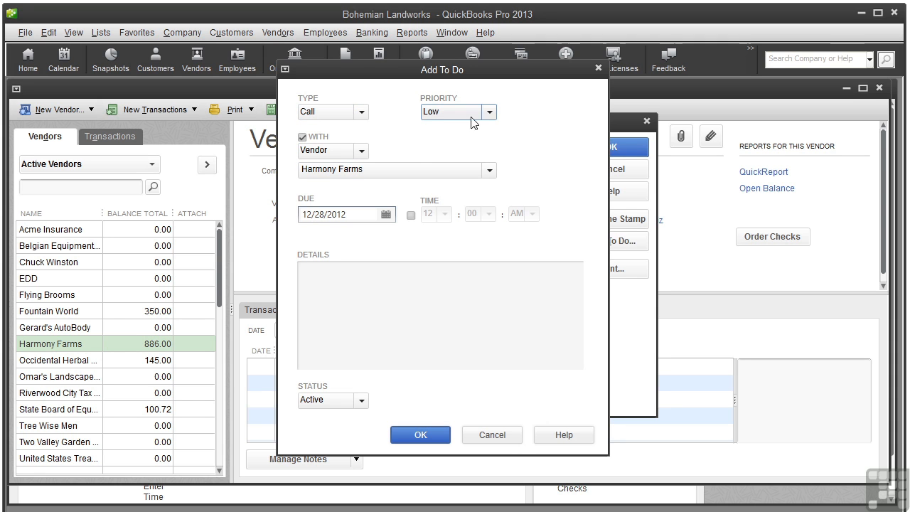
{"action": "left_click", "coordinate": [490, 112]}
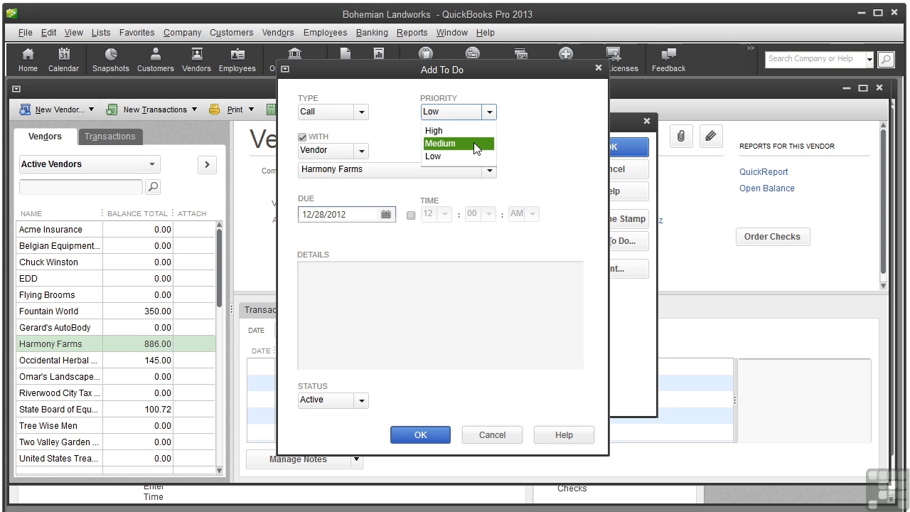
{"action": "left_click", "coordinate": [475, 144]}
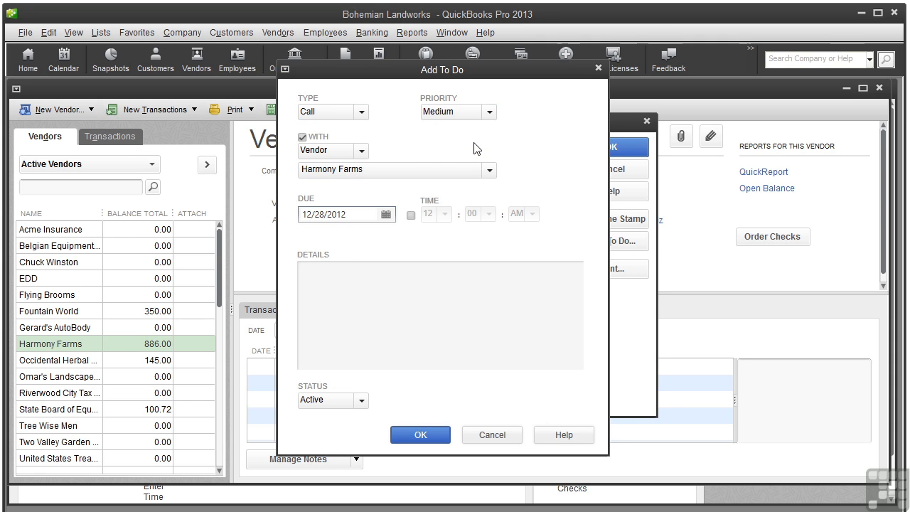
{"action": "left_click", "coordinate": [410, 216]}
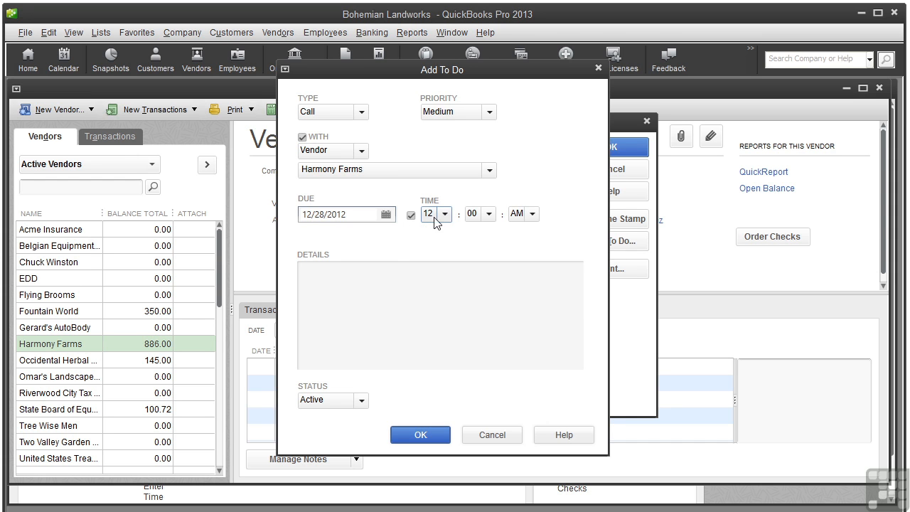
{"action": "left_click", "coordinate": [445, 214]}
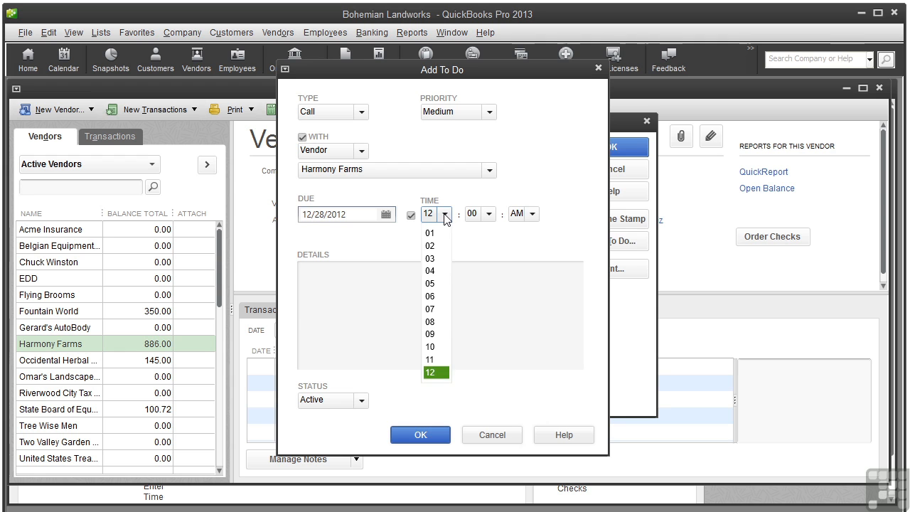
{"action": "left_click", "coordinate": [436, 233]}
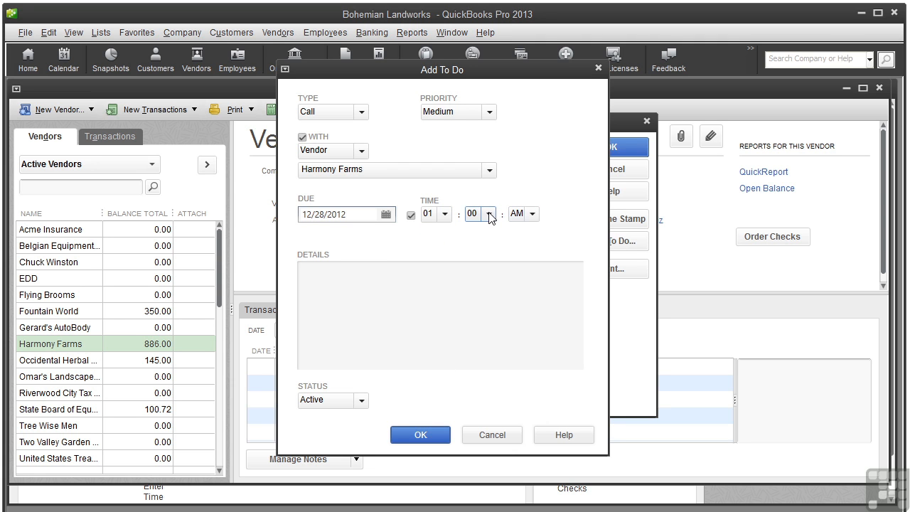
{"action": "left_click", "coordinate": [488, 214]}
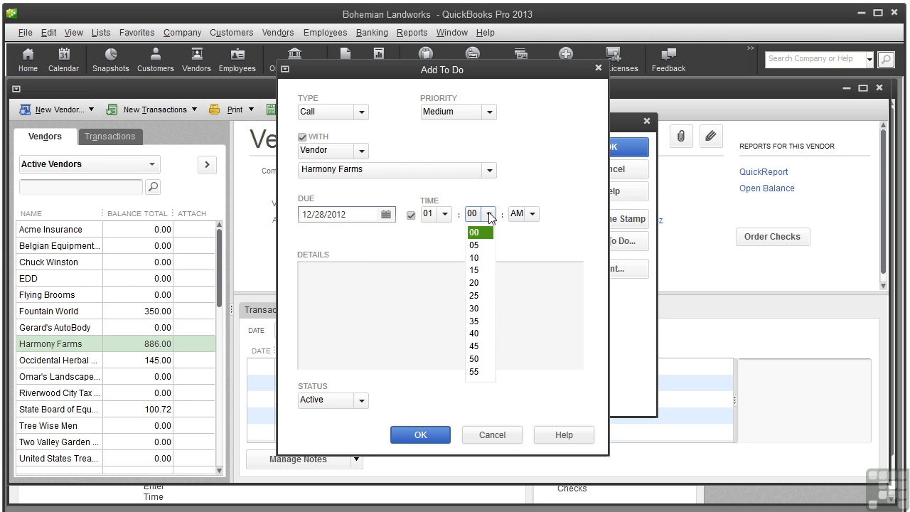
{"action": "left_click", "coordinate": [482, 308]}
{"action": "left_click", "coordinate": [533, 216]}
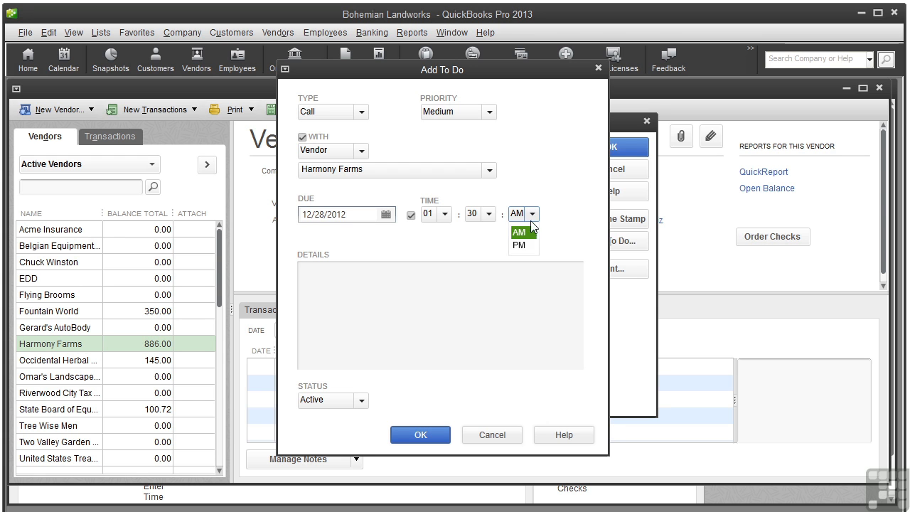
{"action": "left_click", "coordinate": [525, 243]}
Enter the to-do details "Call next week to see if Meyer trees arrived", save the to-do and note, and display Harmony Farms' to-do's
{"action": "left_click", "coordinate": [315, 280]}
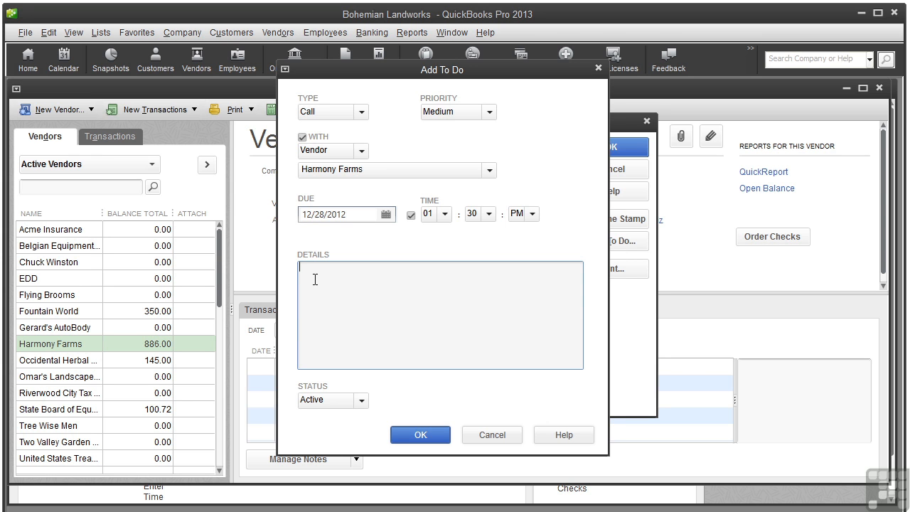
{"action": "type", "text": "Call next week to see"}
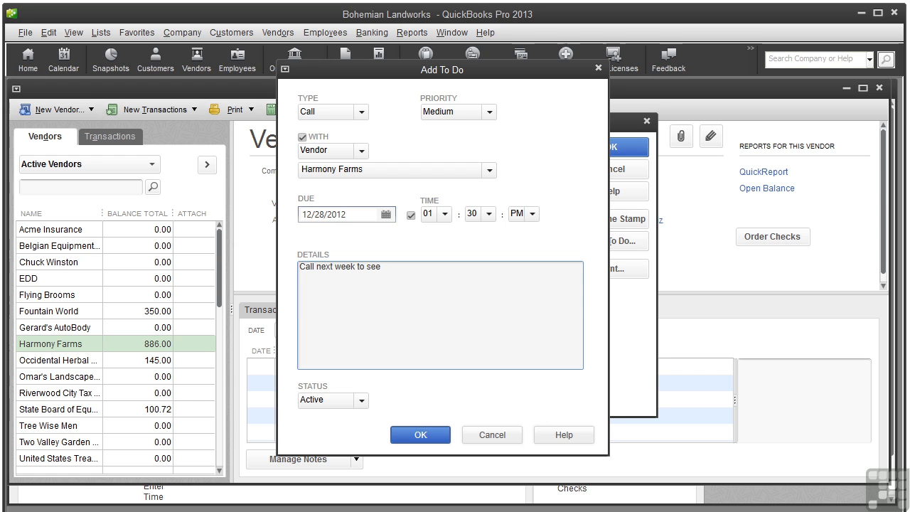
{"action": "type", "text": " if Meyer tree"}
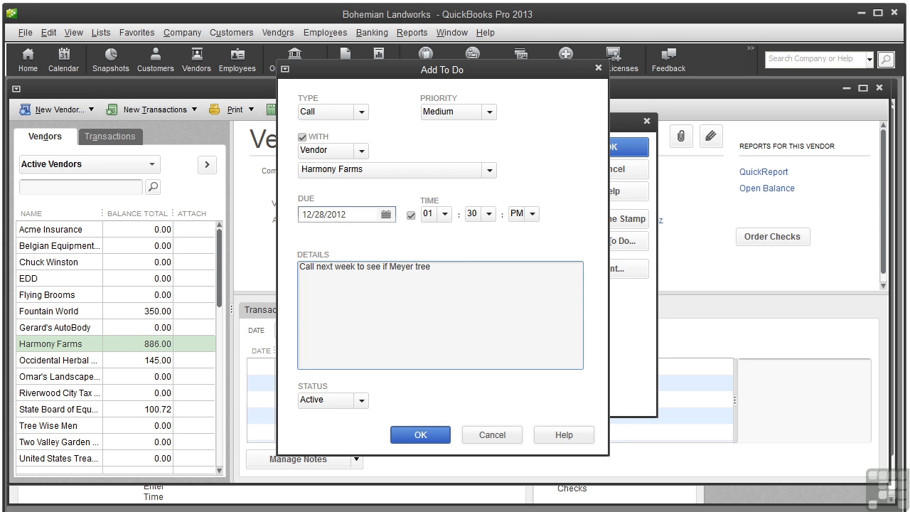
{"action": "type", "text": "s arrived"}
{"action": "left_click", "coordinate": [421, 435]}
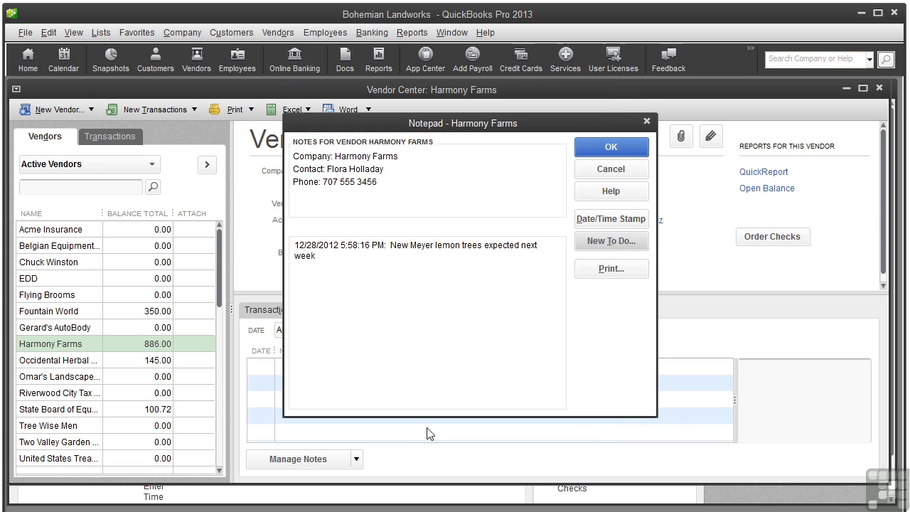
{"action": "left_click", "coordinate": [613, 147]}
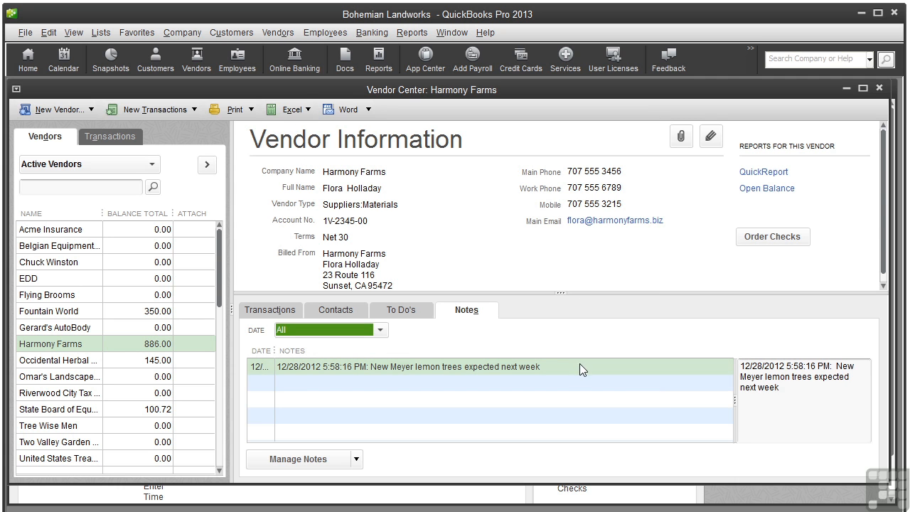
{"action": "left_click", "coordinate": [411, 312]}
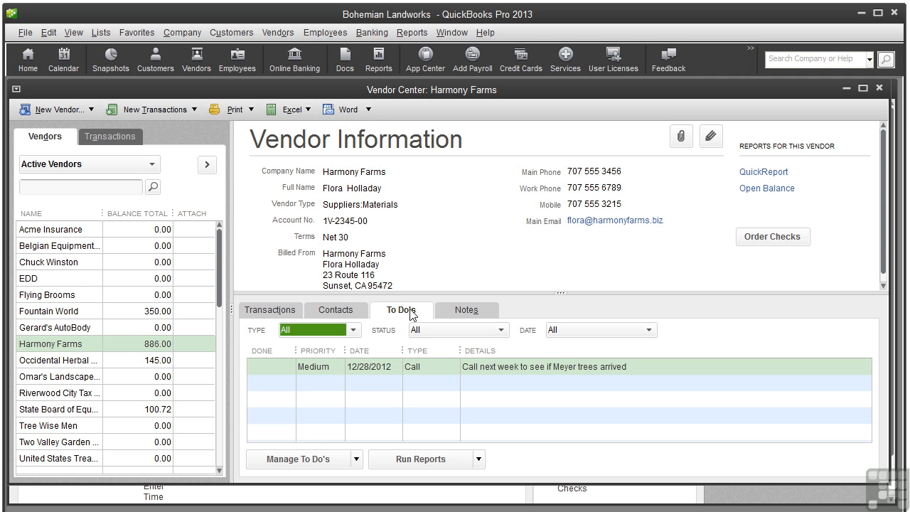
Switch the Vendor Center to transactions by type and review the purchase orders and bills lists
{"action": "left_click", "coordinate": [119, 142]}
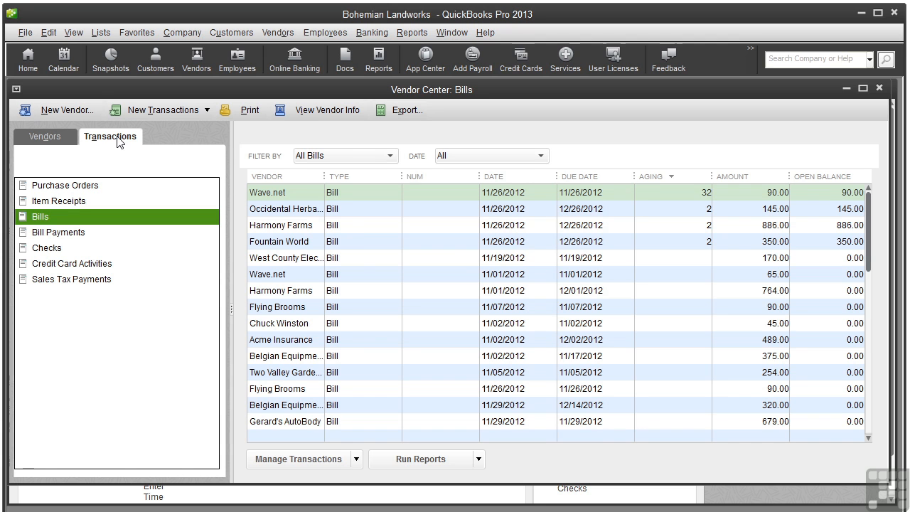
{"action": "left_click", "coordinate": [119, 186]}
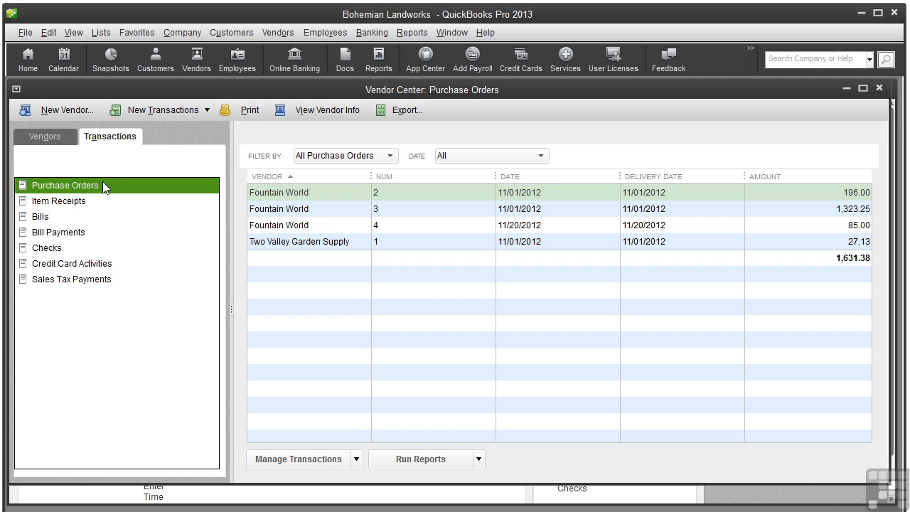
{"action": "left_click", "coordinate": [41, 219]}
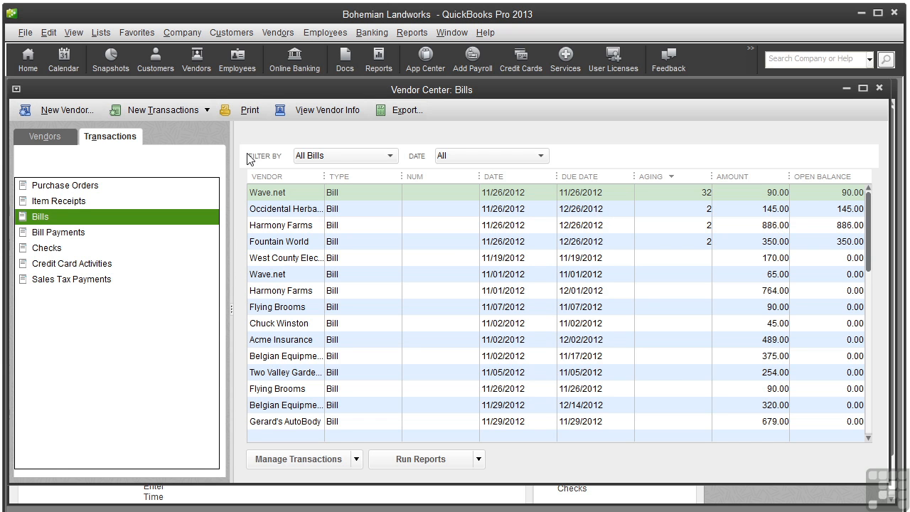
Filter the bills to Overdue Bills, review the date range choices, and return the filter to All Bills
{"action": "left_click", "coordinate": [390, 156]}
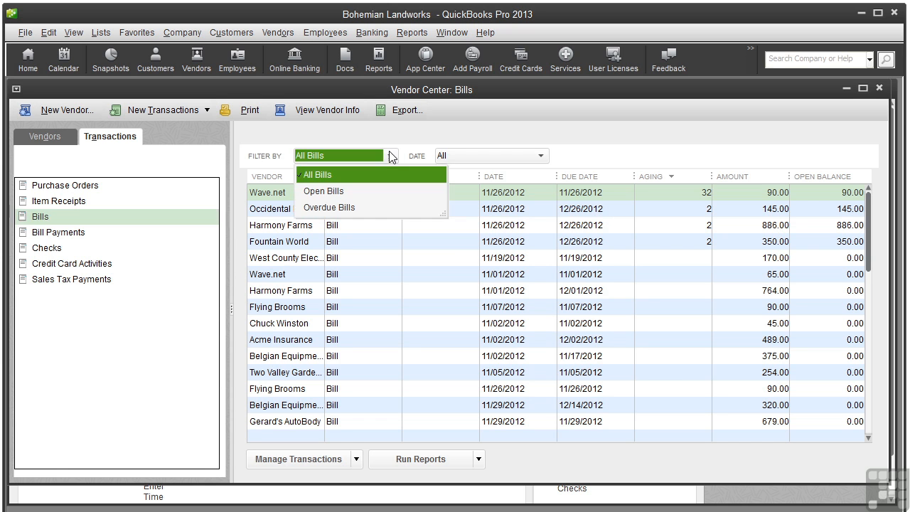
{"action": "left_click", "coordinate": [371, 207]}
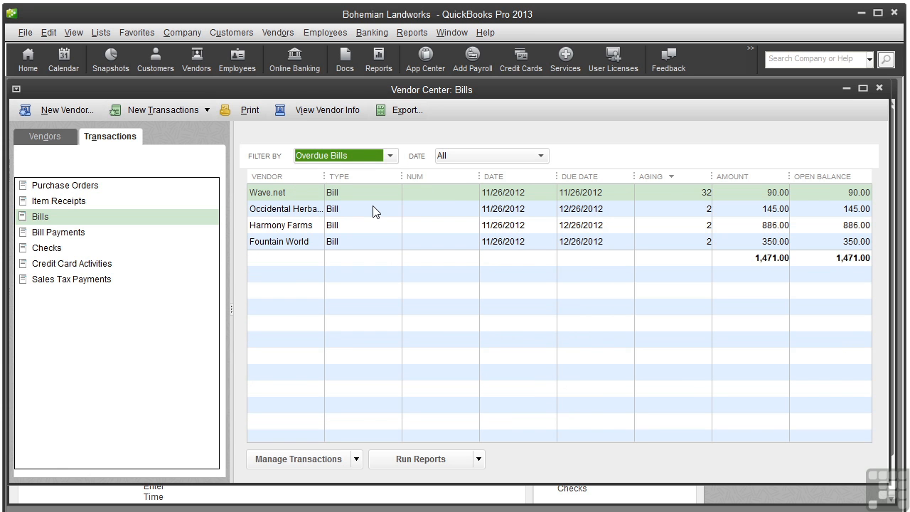
{"action": "left_click", "coordinate": [540, 156]}
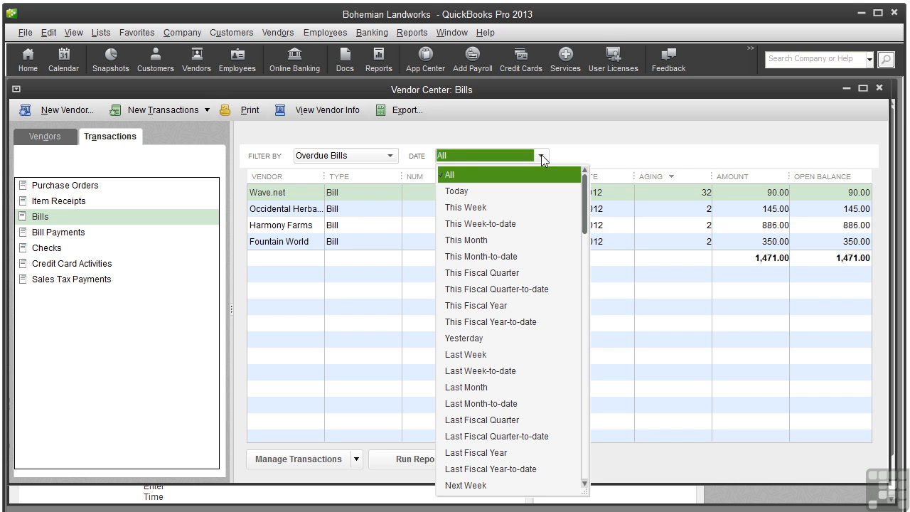
{"action": "left_click", "coordinate": [541, 155]}
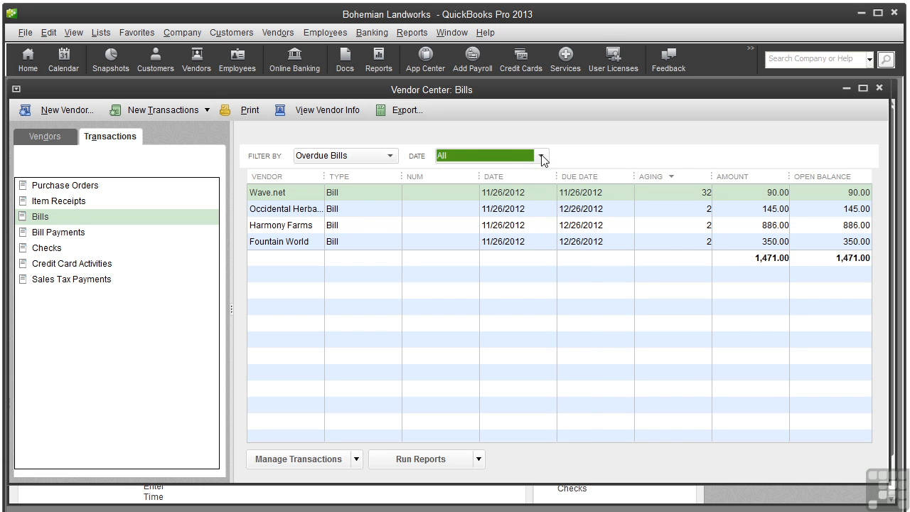
{"action": "left_click", "coordinate": [390, 158]}
{"action": "left_click", "coordinate": [382, 174]}
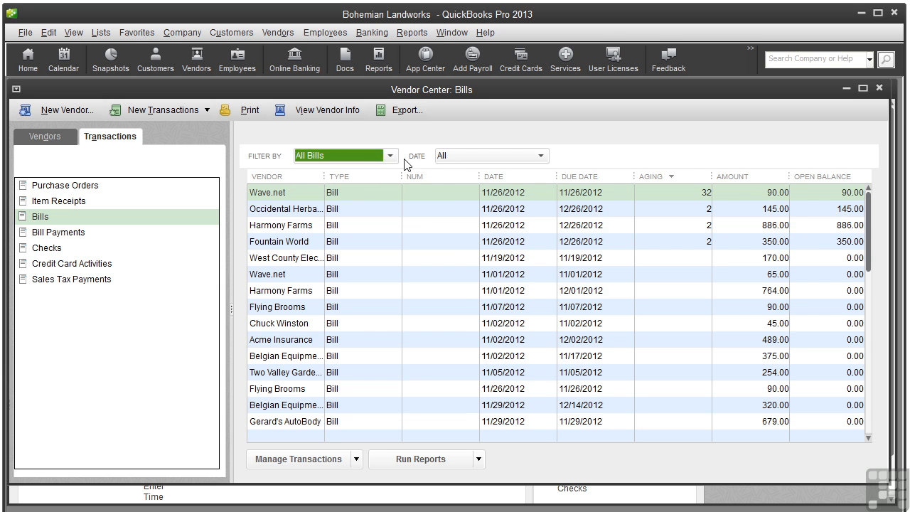
Sort the bills by aging and by open balance in ascending order, and view the 11/26/2012 Wave.net bill's details
{"action": "left_click", "coordinate": [671, 178]}
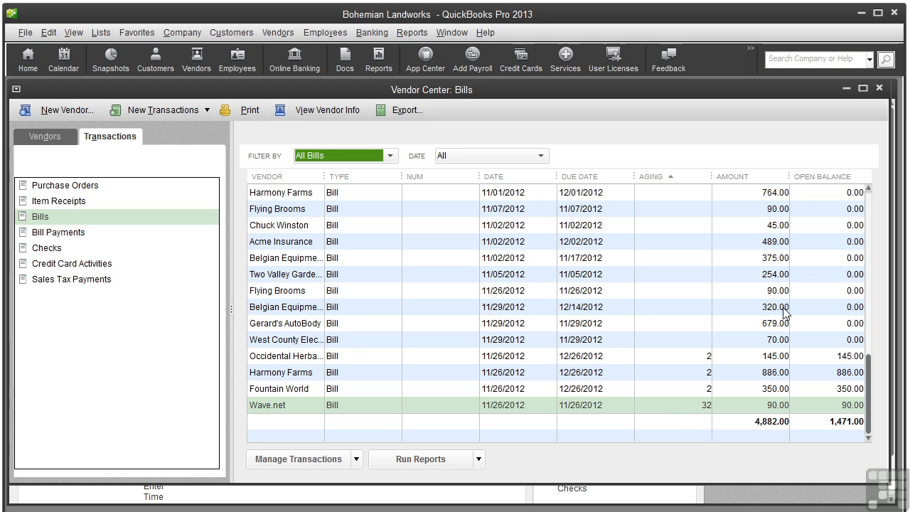
{"action": "left_click", "coordinate": [844, 179]}
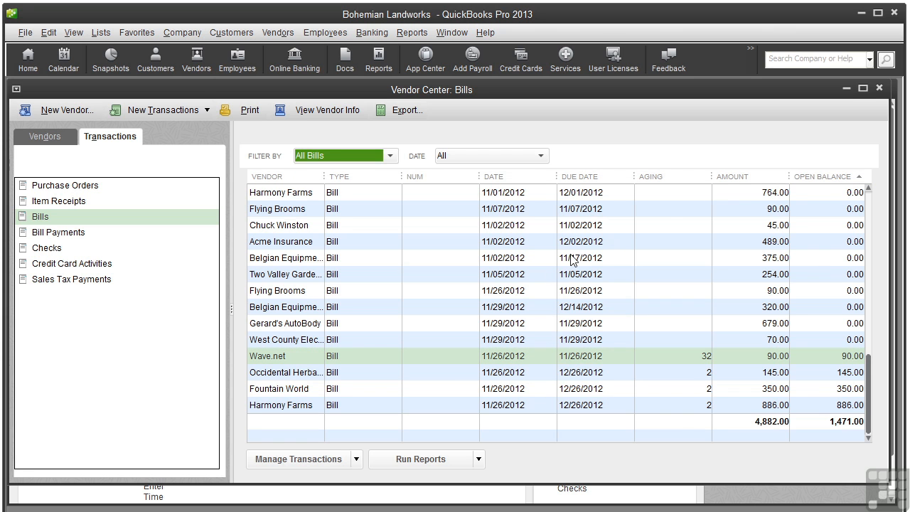
{"action": "double_click", "coordinate": [347, 360]}
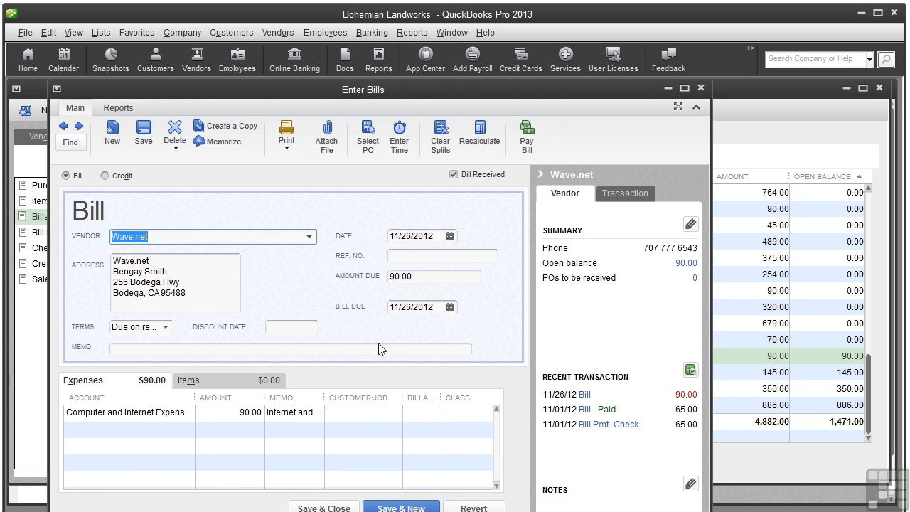
{"action": "left_click", "coordinate": [700, 88]}
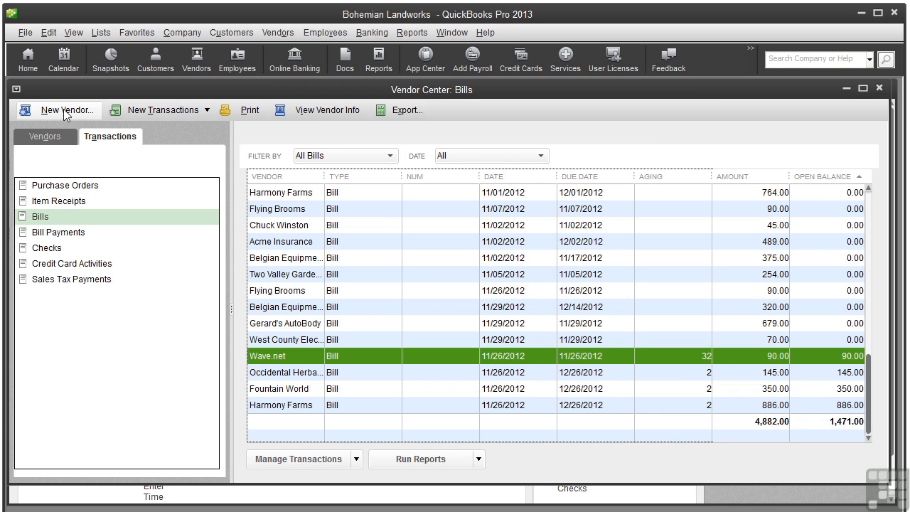
Review the kinds of new vendor transactions available, and start printing the bills list but cancel at the report suggestion
{"action": "left_click", "coordinate": [207, 111]}
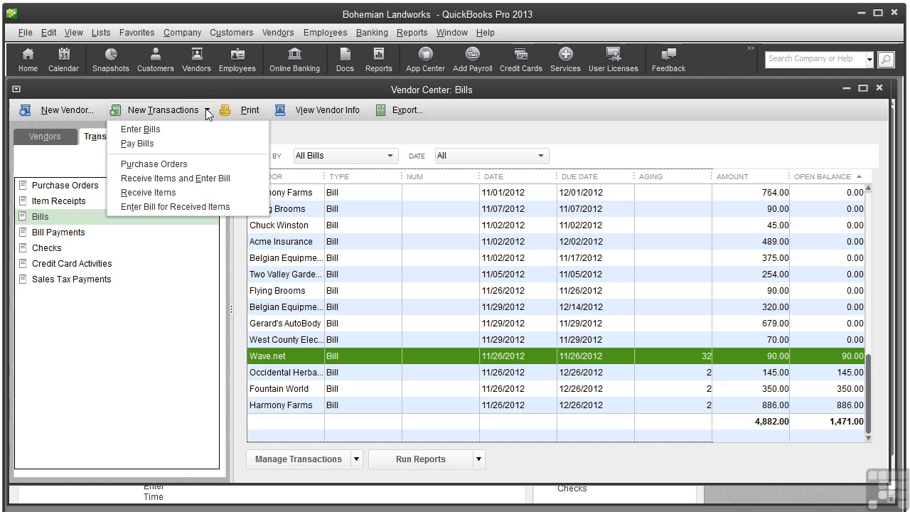
{"action": "left_click", "coordinate": [264, 111]}
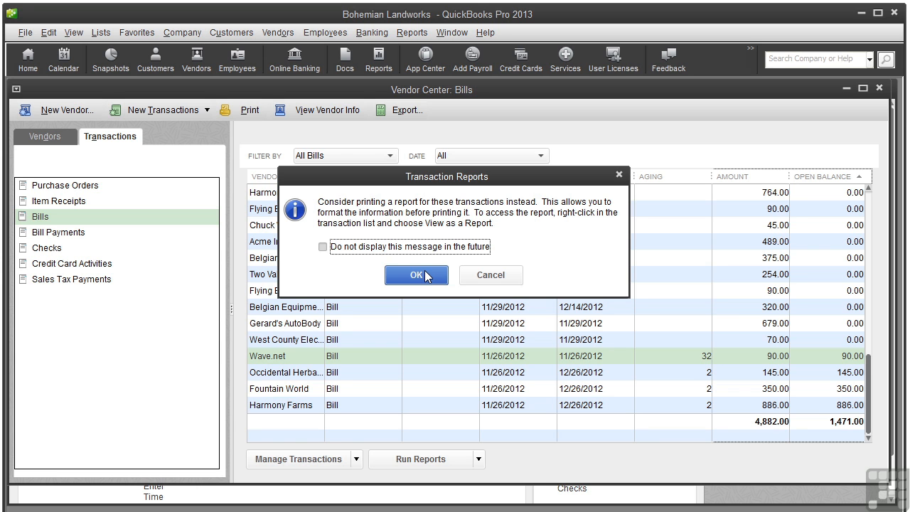
{"action": "left_click", "coordinate": [492, 275]}
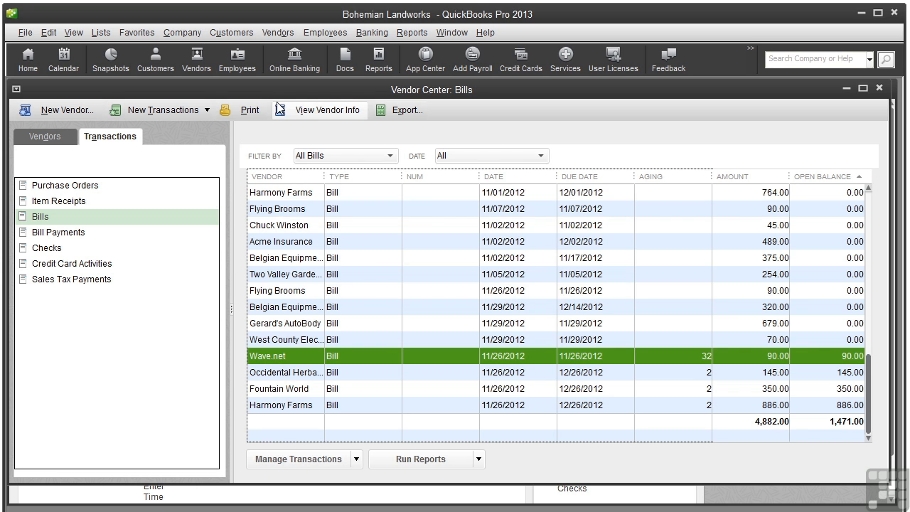
View the vendor record behind the selected Wave.net bill and close it without changes
{"action": "left_click", "coordinate": [320, 114]}
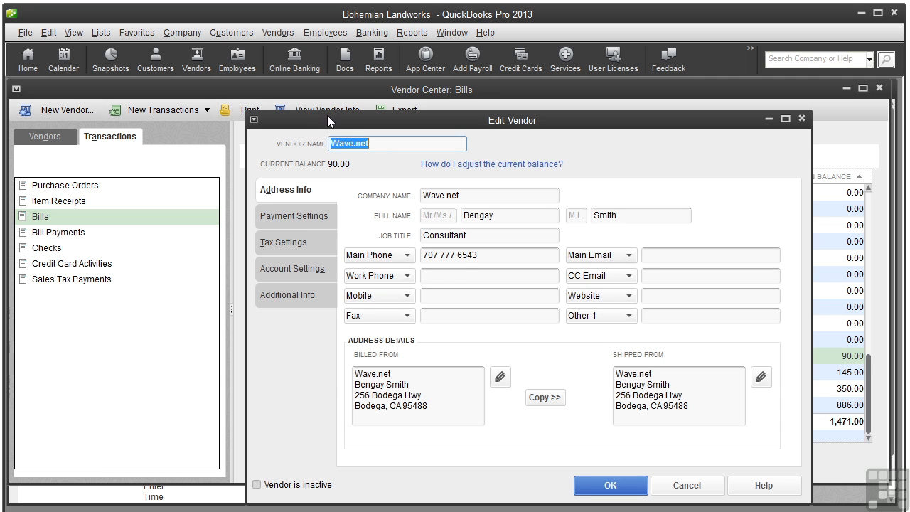
{"action": "left_click_drag", "start_coordinate": [327, 116], "coordinate": [435, 104]}
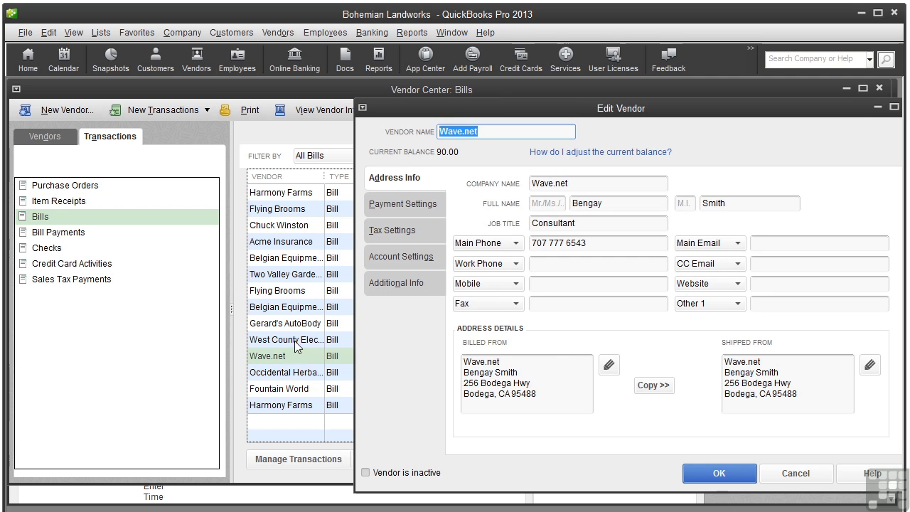
{"action": "left_click_drag", "start_coordinate": [824, 104], "coordinate": [746, 111]}
{"action": "key", "text": "Escape"}
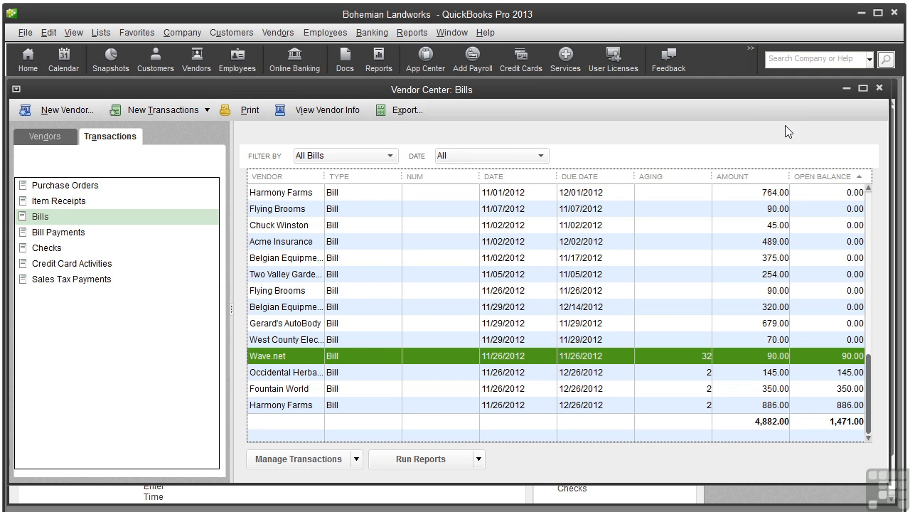
Review the transaction management choices, open the selected Wave.net bill for editing, and close it without changes
{"action": "left_click", "coordinate": [358, 459]}
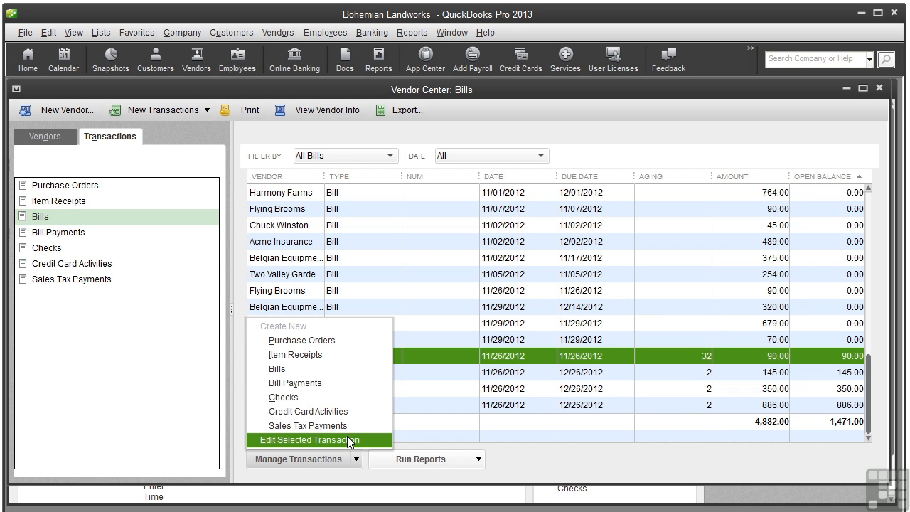
{"action": "left_click", "coordinate": [348, 439]}
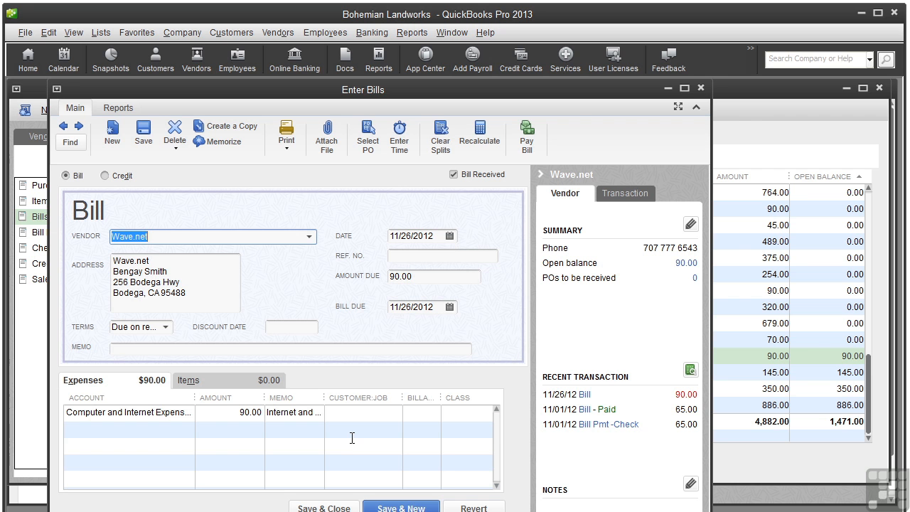
{"action": "left_click", "coordinate": [701, 88]}
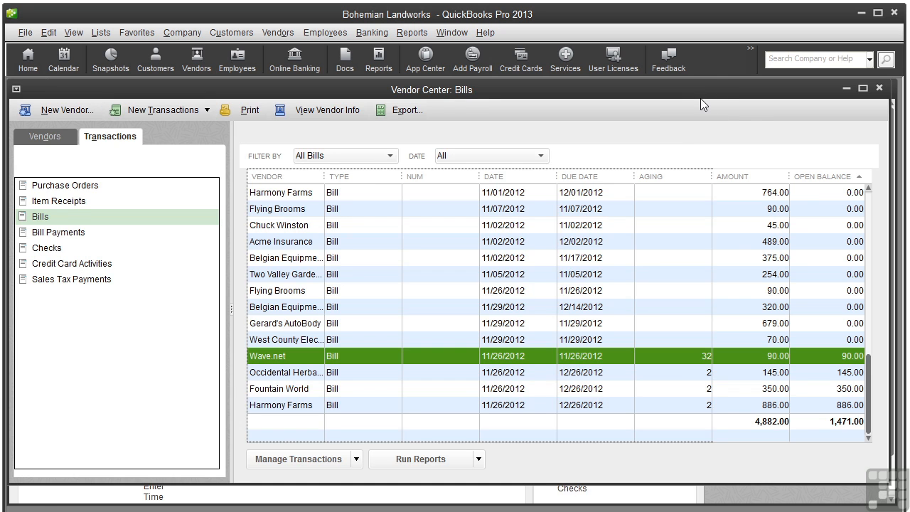
Return to the vendor list and review the commands available for the vendor listed between Belgian Equipment and EDD
{"action": "left_click", "coordinate": [44, 138]}
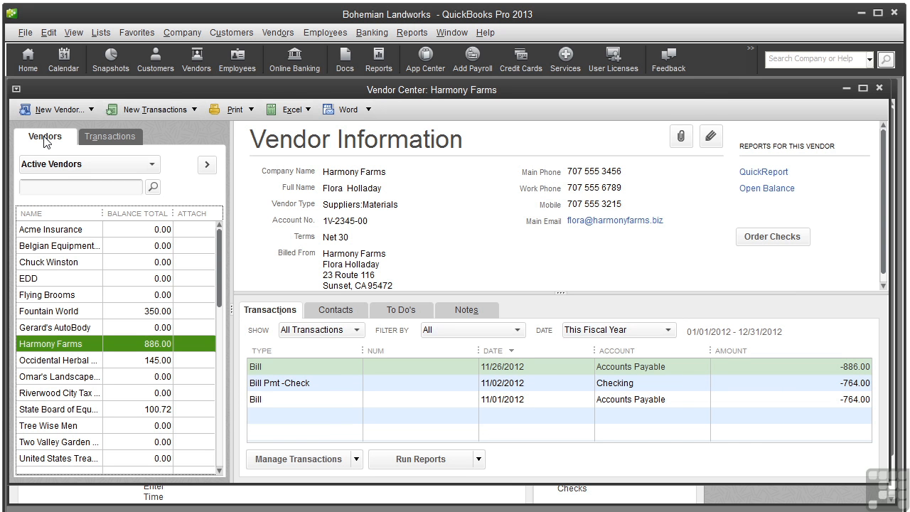
{"action": "right_click", "coordinate": [76, 262]}
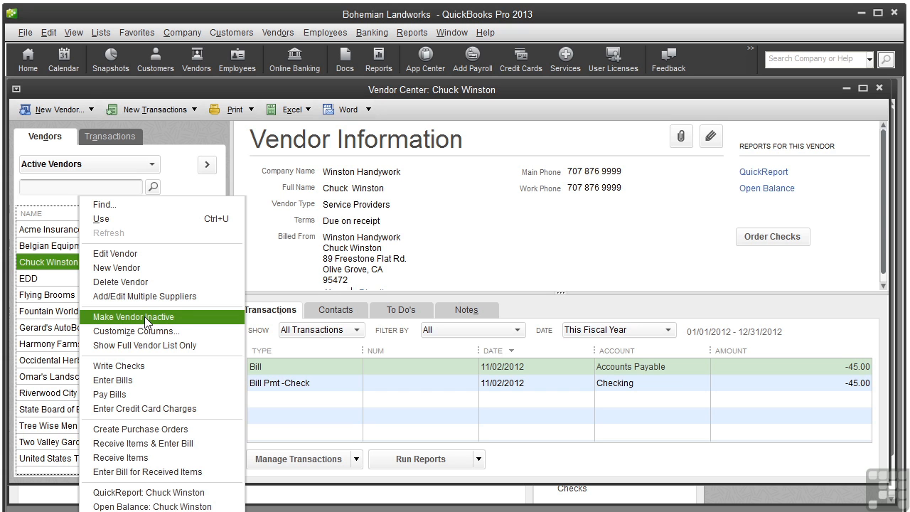
{"action": "left_click", "coordinate": [179, 132]}
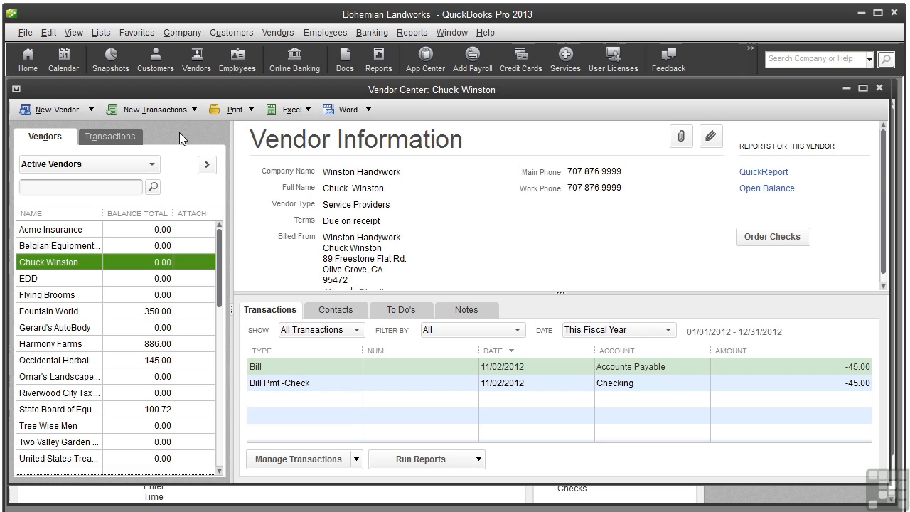